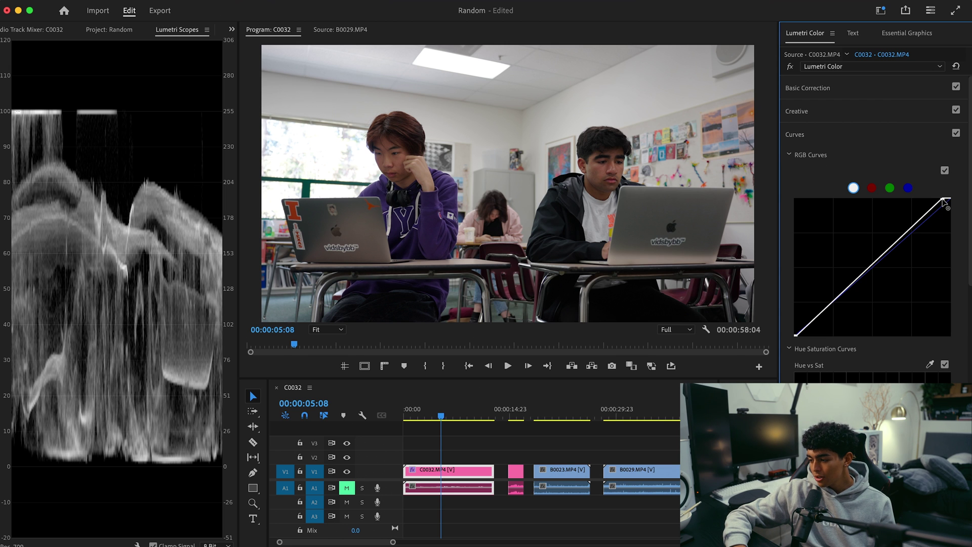
- Pull the RGB curve's white point slightly inward and tint the highlights toward a warm orange-yellow on clip C0032
drag(943, 200, 938, 197)
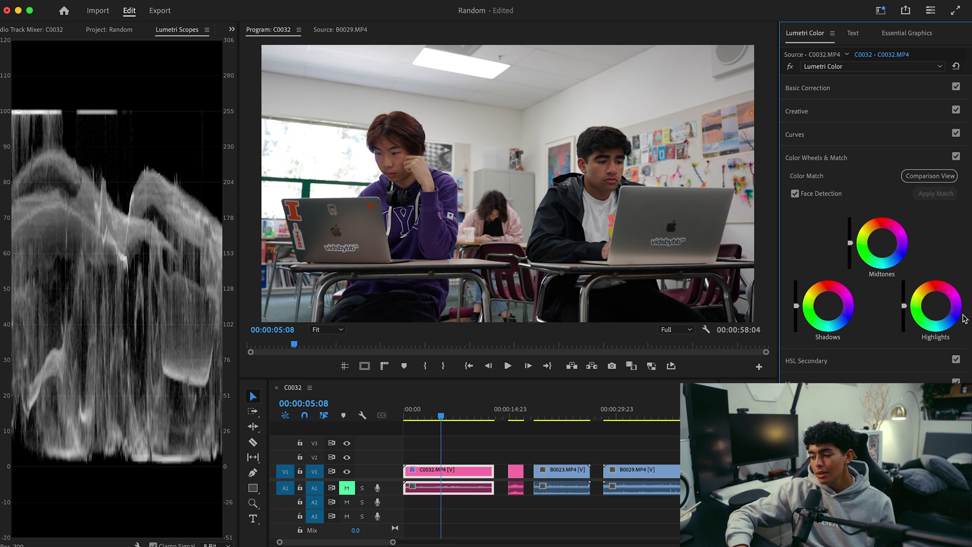
drag(938, 310, 930, 297)
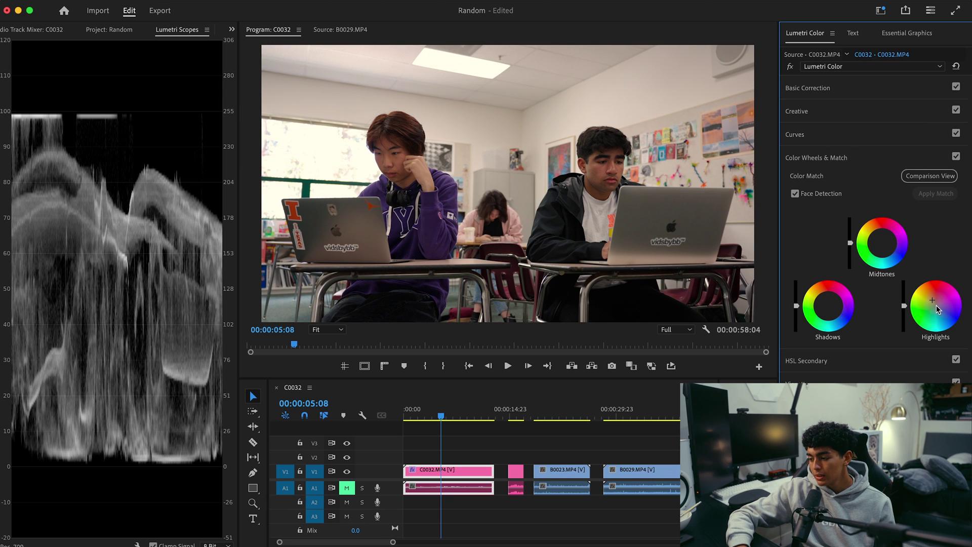
drag(934, 305, 925, 292)
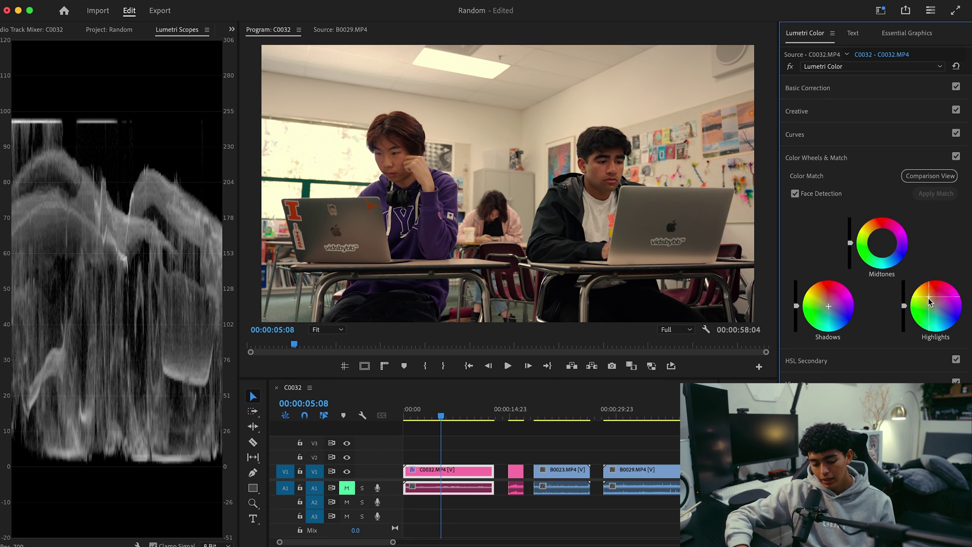
click(884, 247)
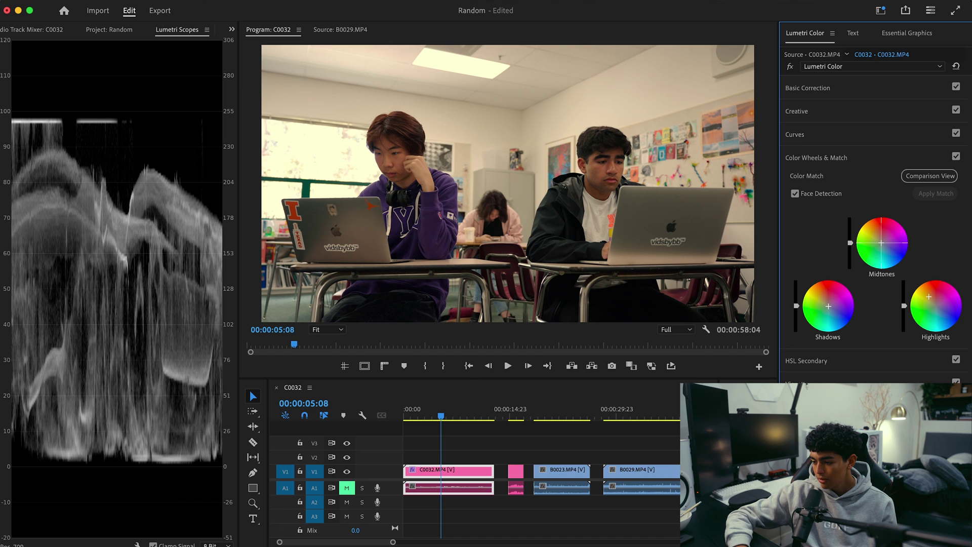
- Raise the midtones level and slightly lower the shadows level, comparing the picture with Color Wheels & Match off and on
click(956, 157)
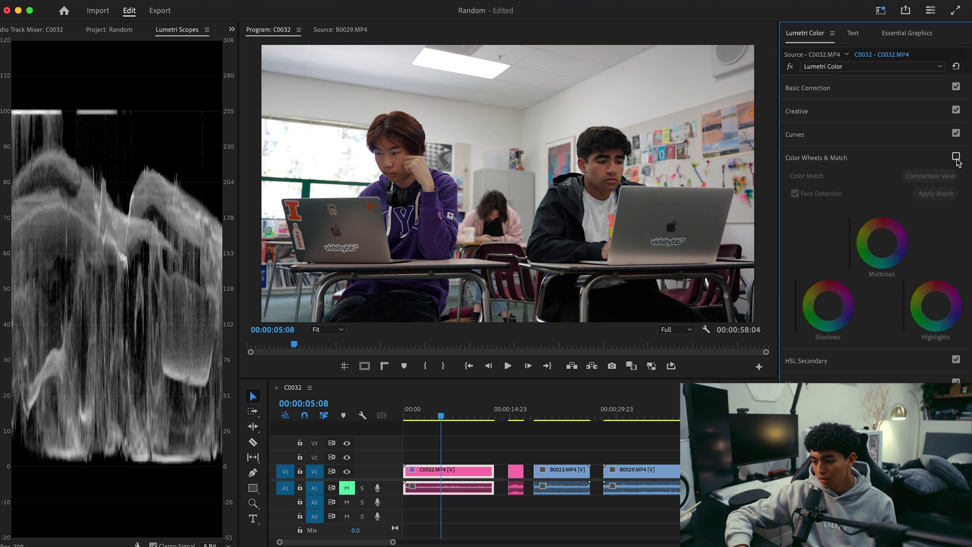
click(956, 157)
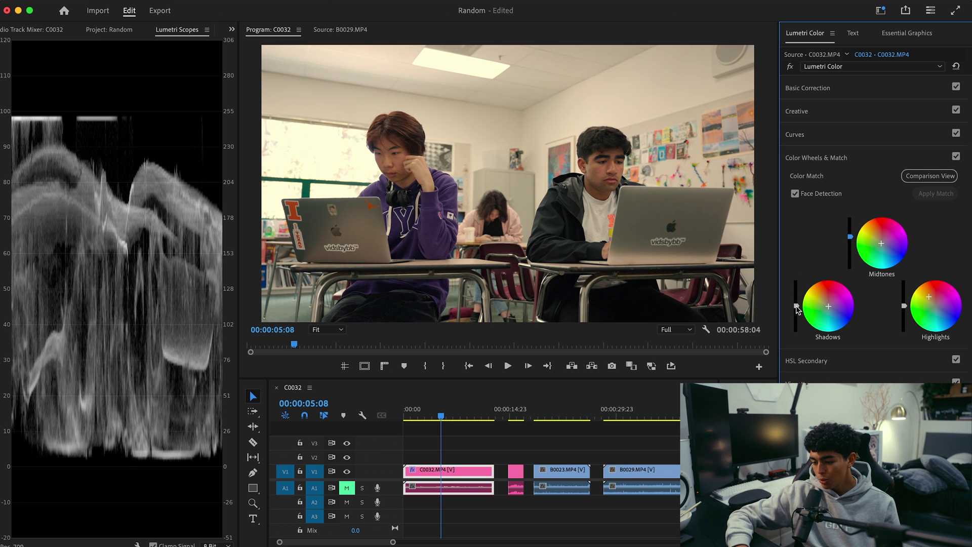
drag(796, 306, 796, 308)
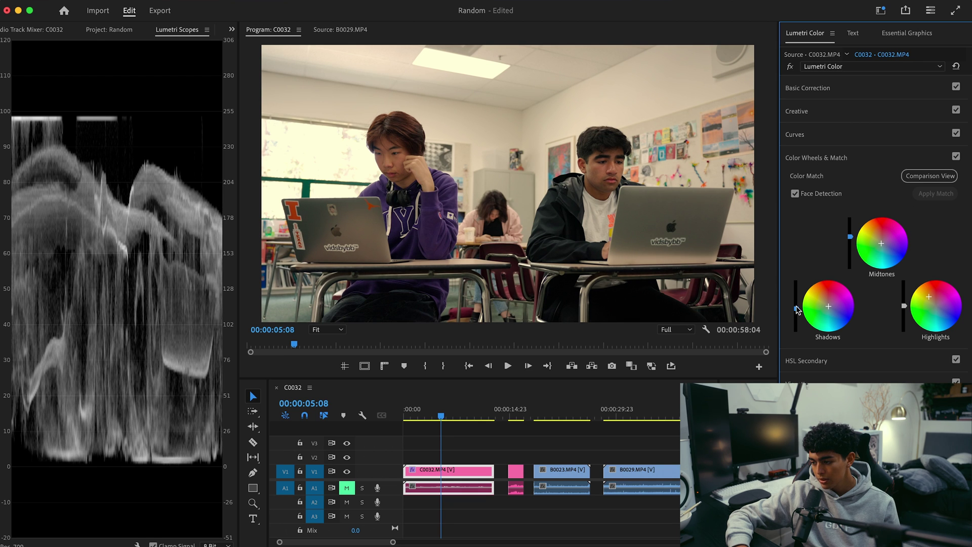
click(955, 157)
click(956, 157)
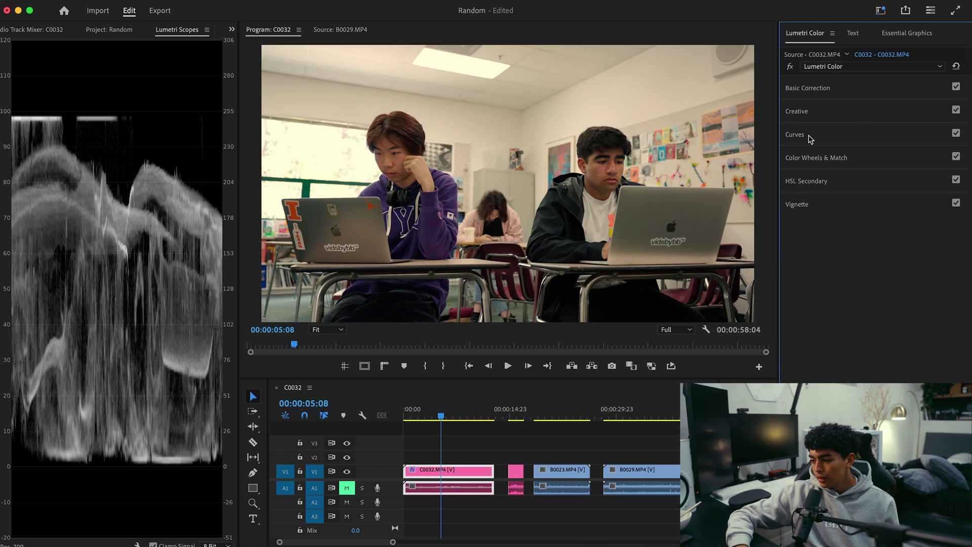
- Sample the purple hoodie in the picture to add control points for its color on the Hue vs Hue curve
click(810, 136)
scroll(836, 338, down, 5)
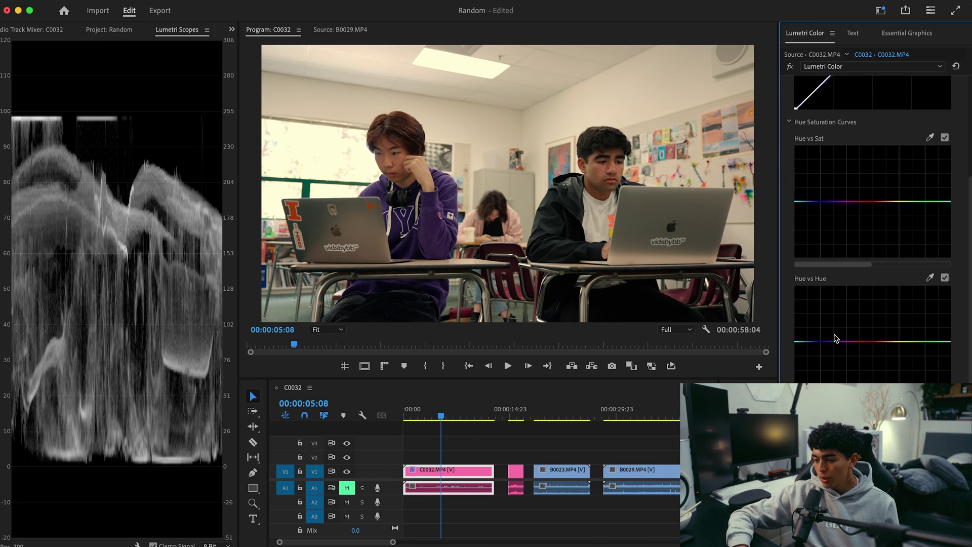
scroll(835, 338, up, 2)
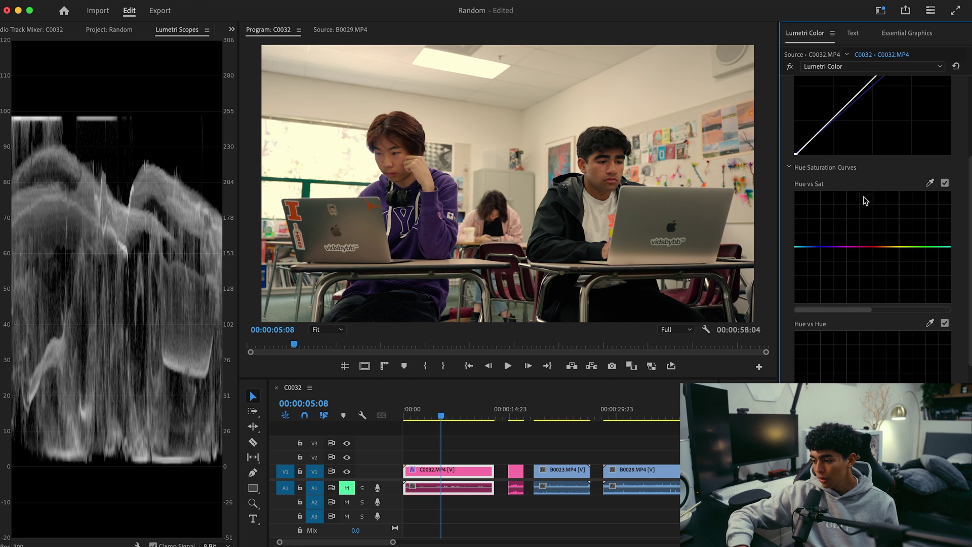
scroll(892, 182, down, 1)
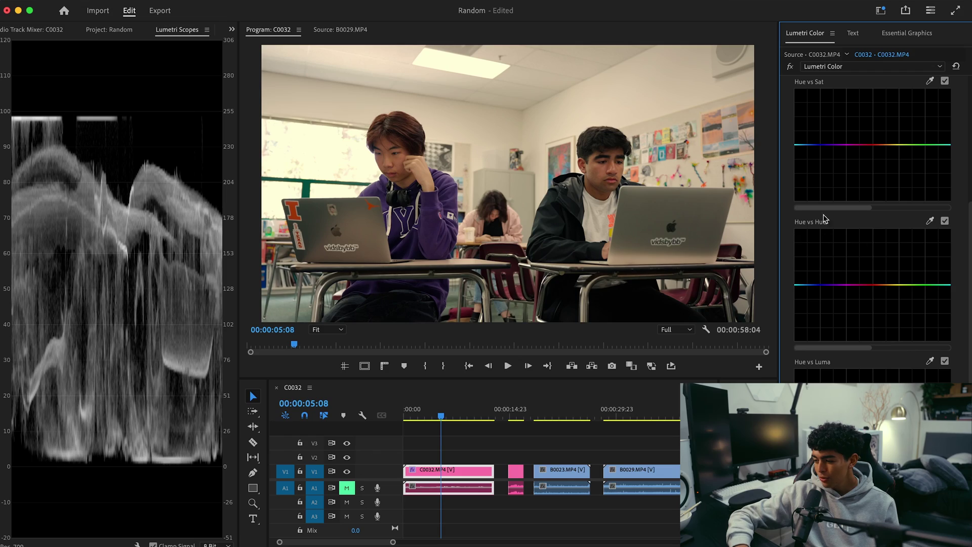
click(930, 221)
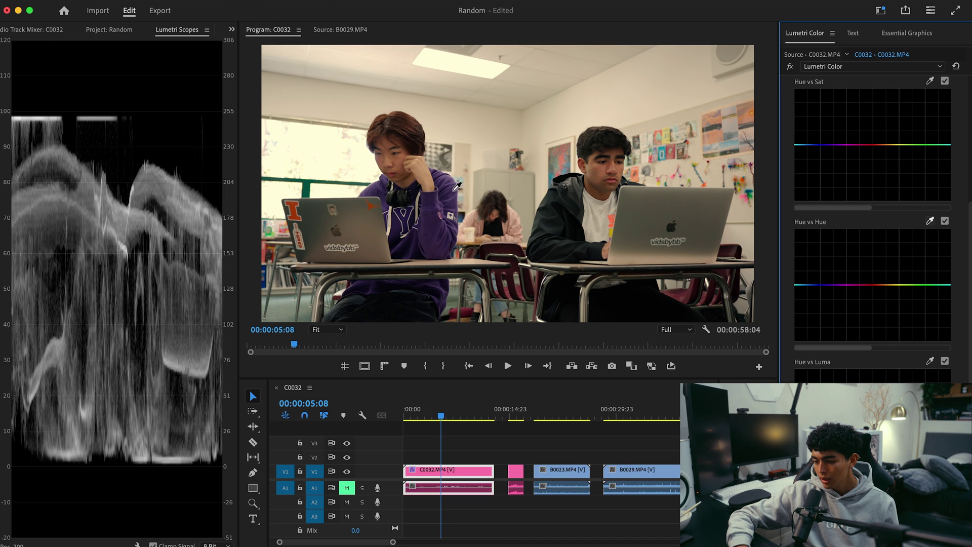
click(432, 220)
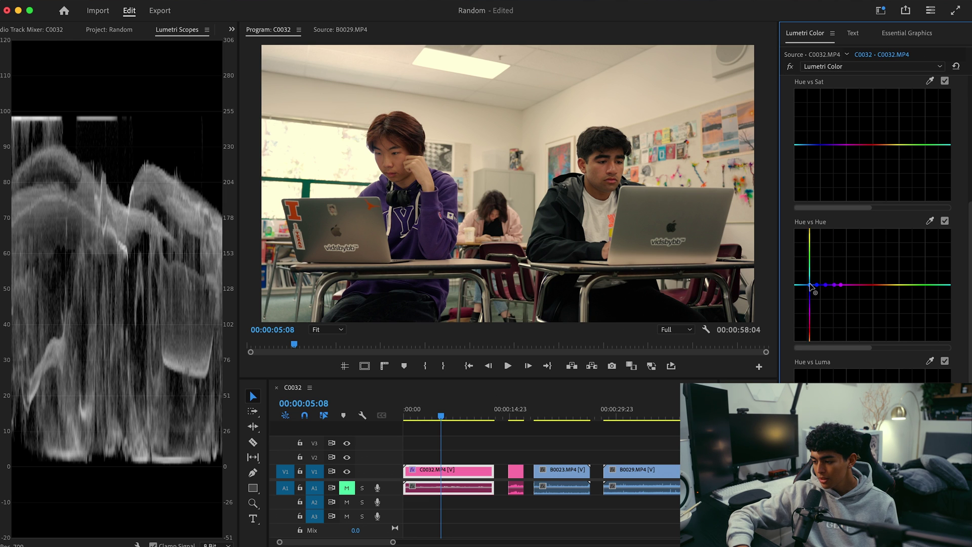
- Raise the middle Hue vs Hue point to shift the purple hoodie to green and play back part of the clip
drag(826, 286, 828, 243)
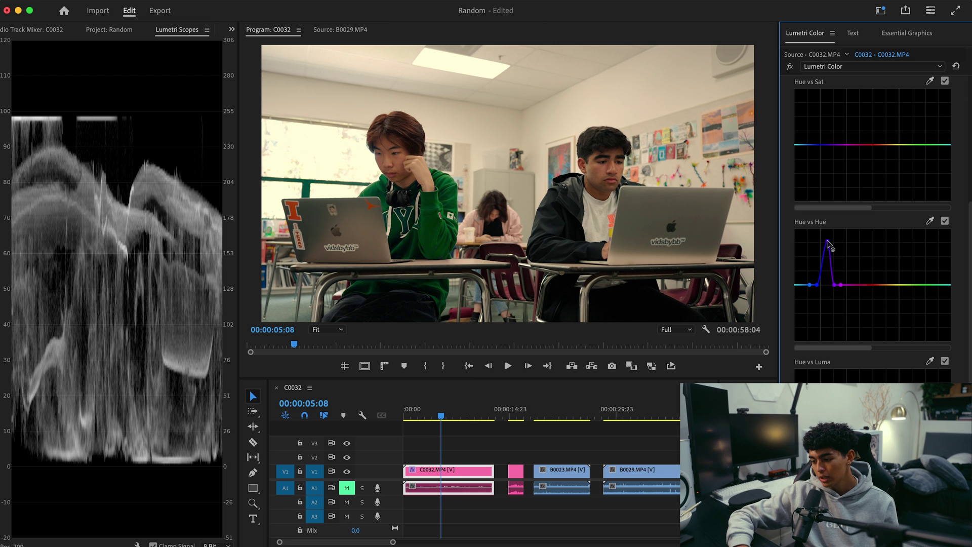
drag(411, 415, 415, 415)
key(space)
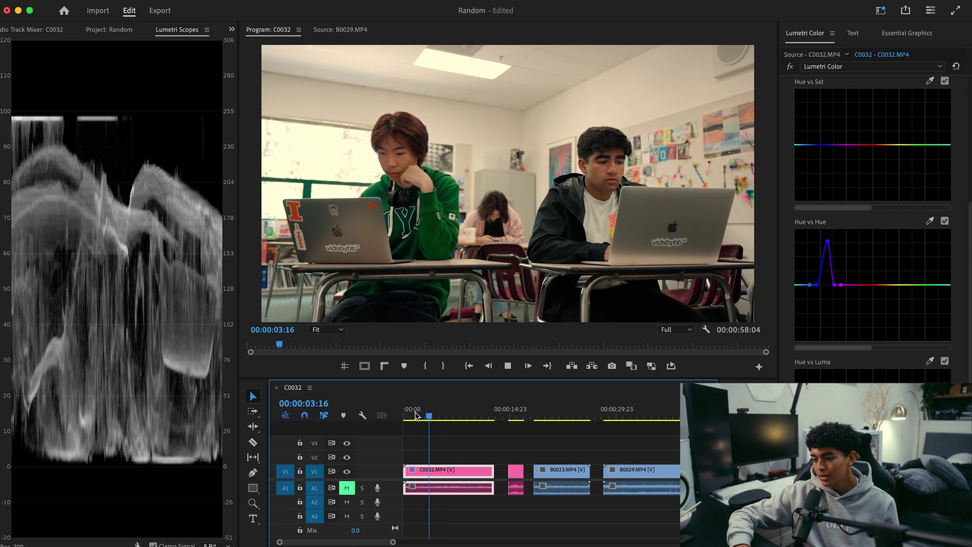
key(space)
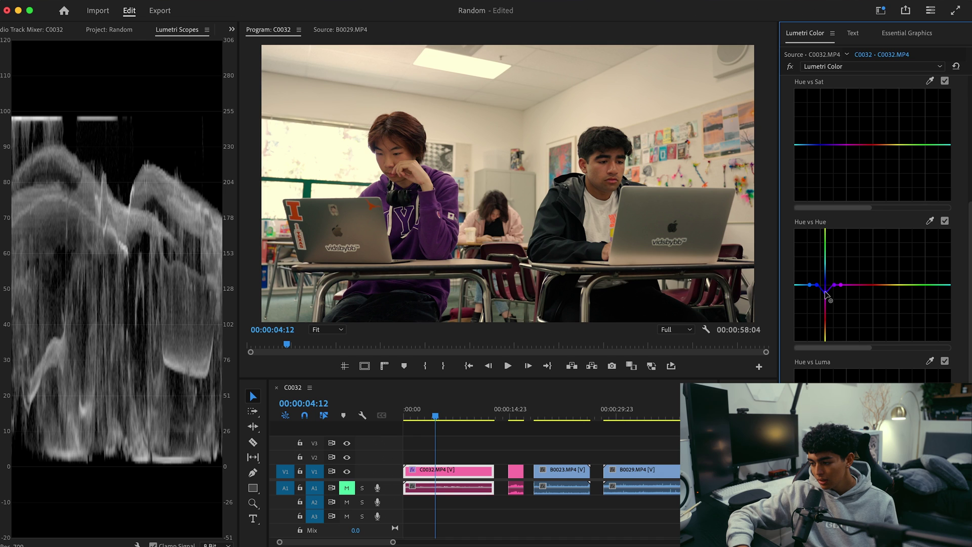
- Compare the hoodie's color with the Hue vs Hue adjustment off and on
click(945, 221)
click(945, 221)
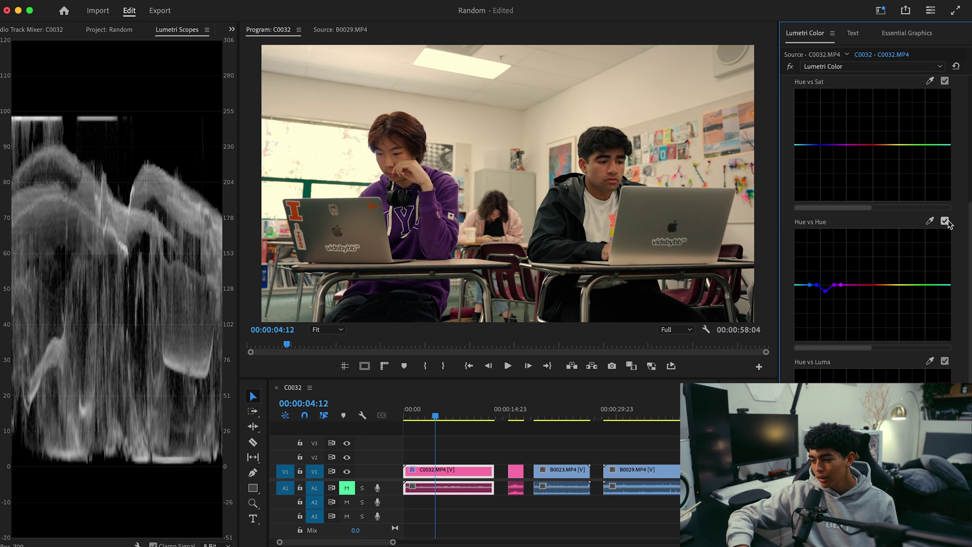
click(945, 221)
click(945, 222)
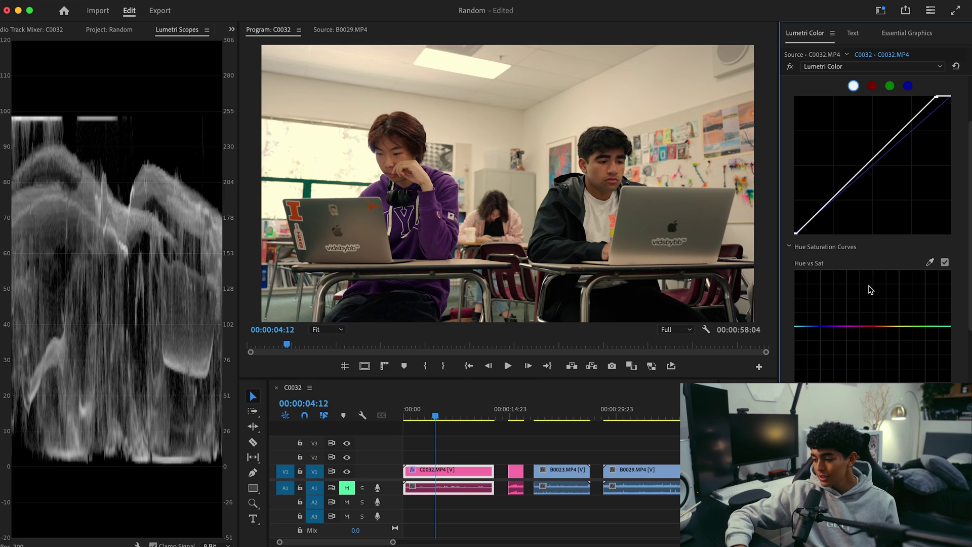
- Sample the purple hoodie for the Hue vs Sat curve and adjust that hue's saturation with the middle point
scroll(870, 289, down, 1)
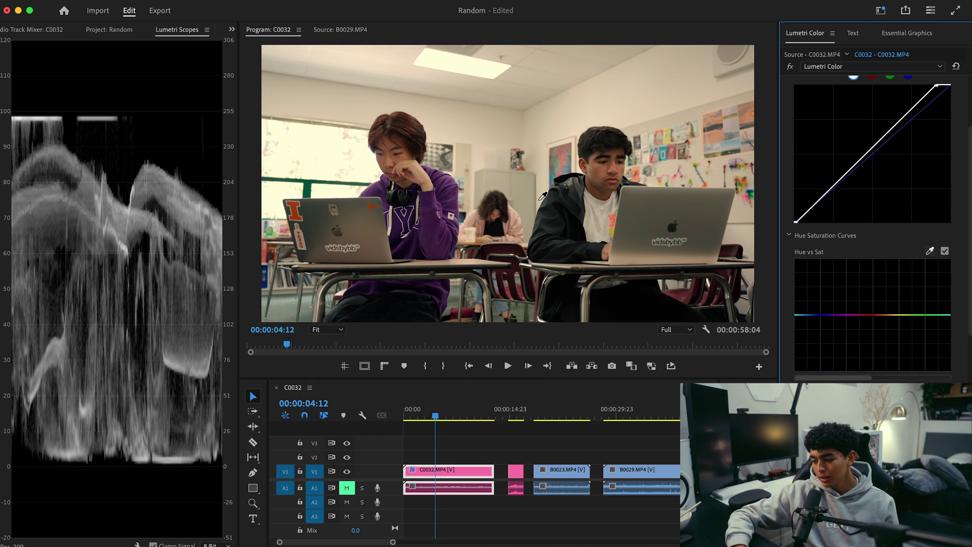
click(431, 215)
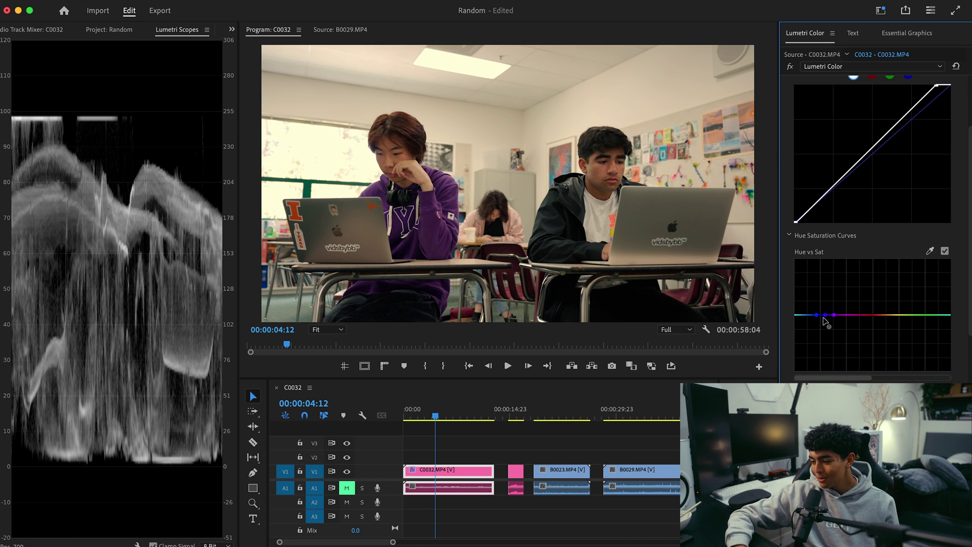
drag(825, 315, 828, 377)
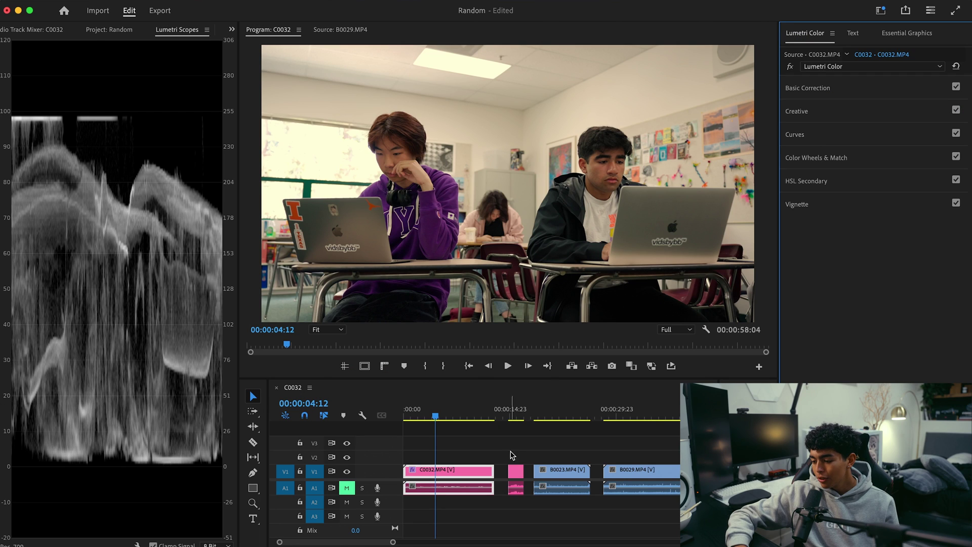
- Apply the creative look DG - WarmNostalgia to clip C0032
click(825, 119)
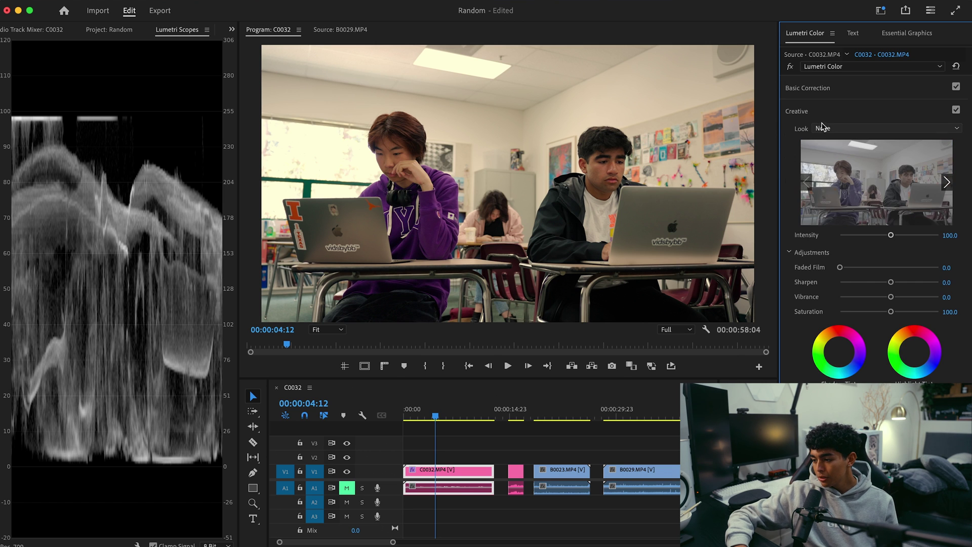
click(821, 129)
click(809, 114)
click(805, 112)
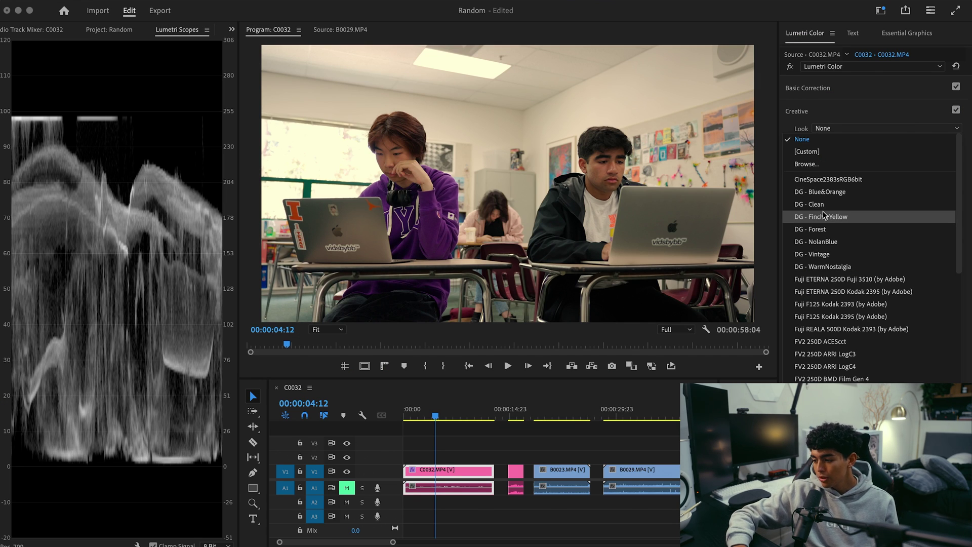
click(815, 267)
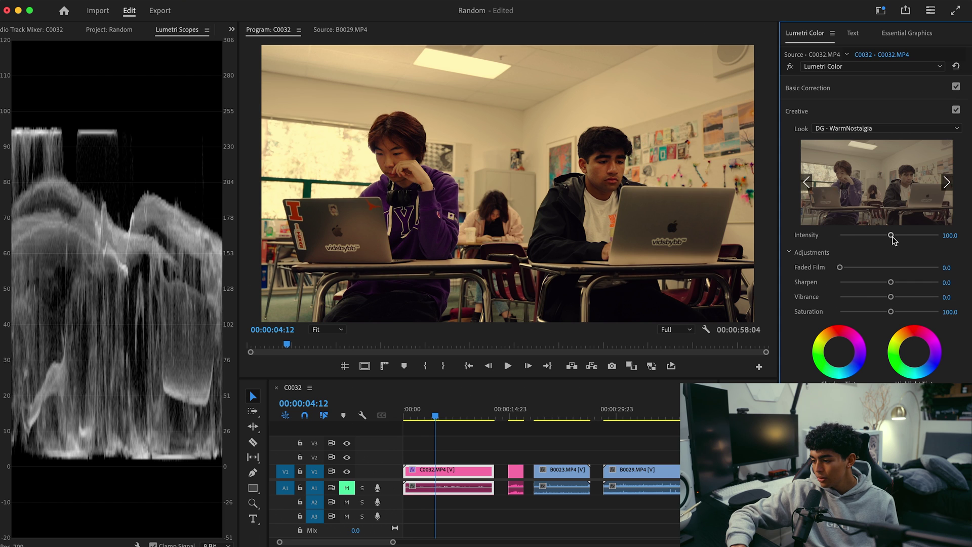
- Set the look's intensity to 36.6 and compare the picture with the Creative adjustments off and on
drag(892, 238, 856, 243)
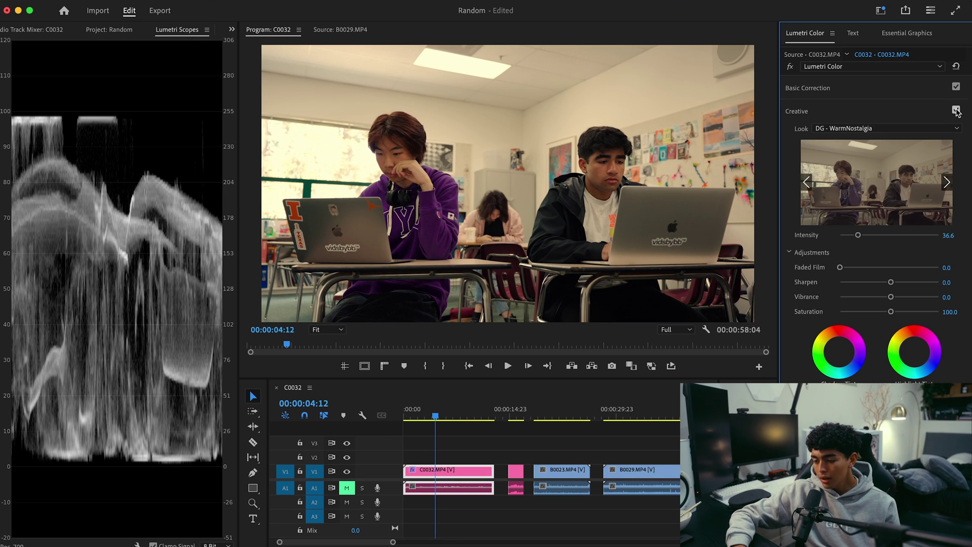
click(955, 111)
click(955, 110)
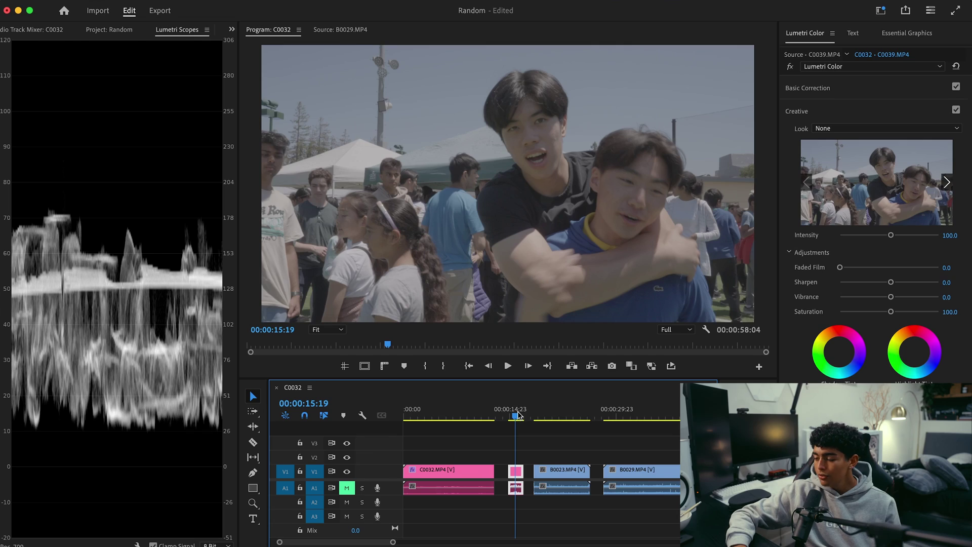
- Apply the input LUT 1_SGamut3CineSLog3_To_LC-709 to clip C0039
click(813, 88)
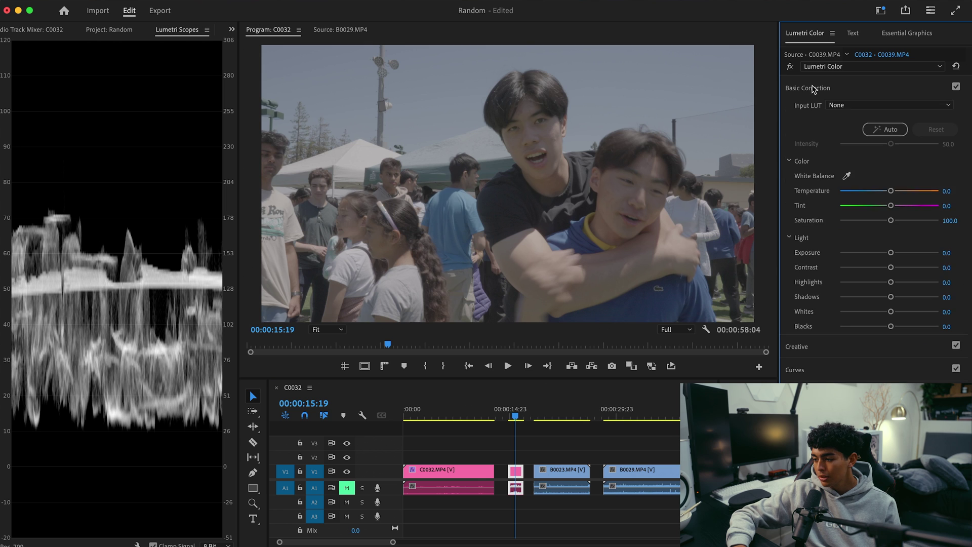
click(835, 105)
click(851, 157)
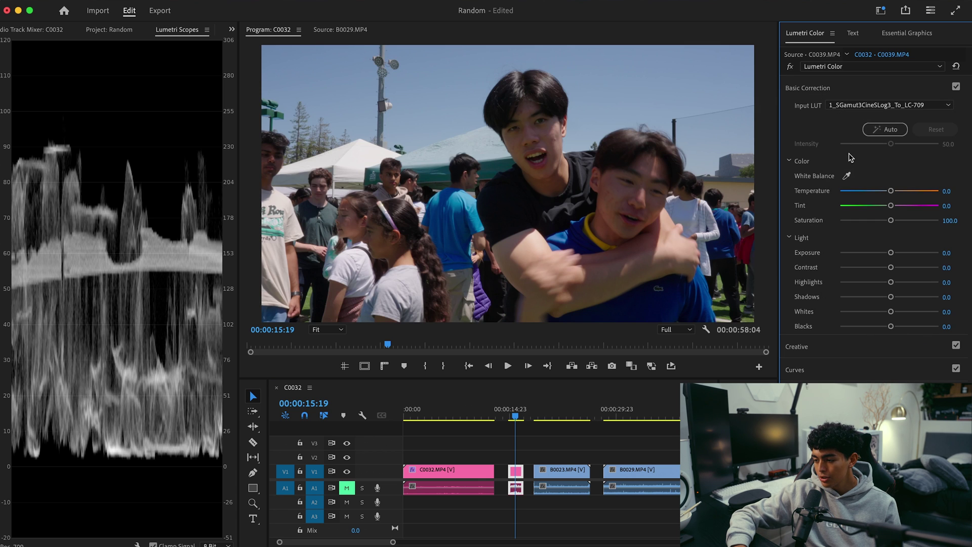
click(809, 87)
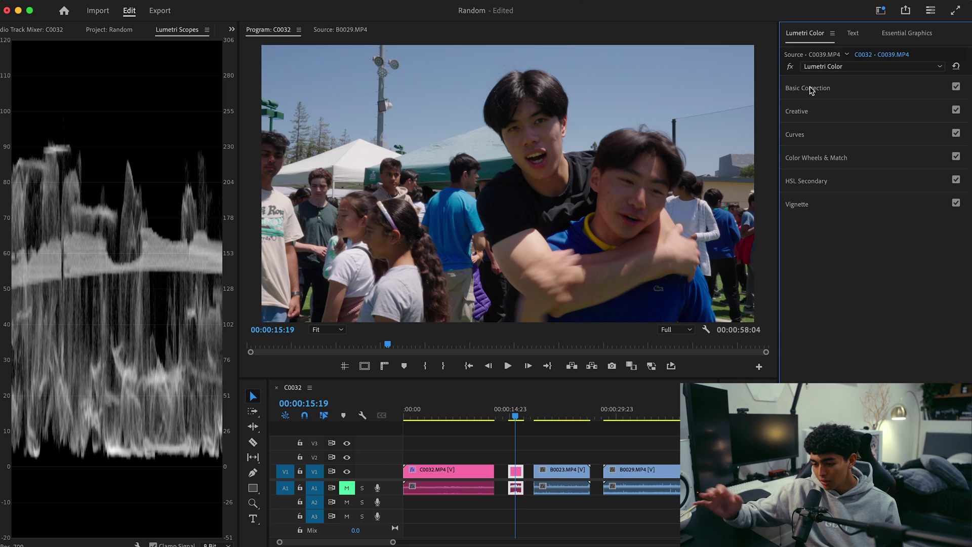
- Move the black and white points of C0039's RGB curve slightly inward to increase contrast
click(796, 133)
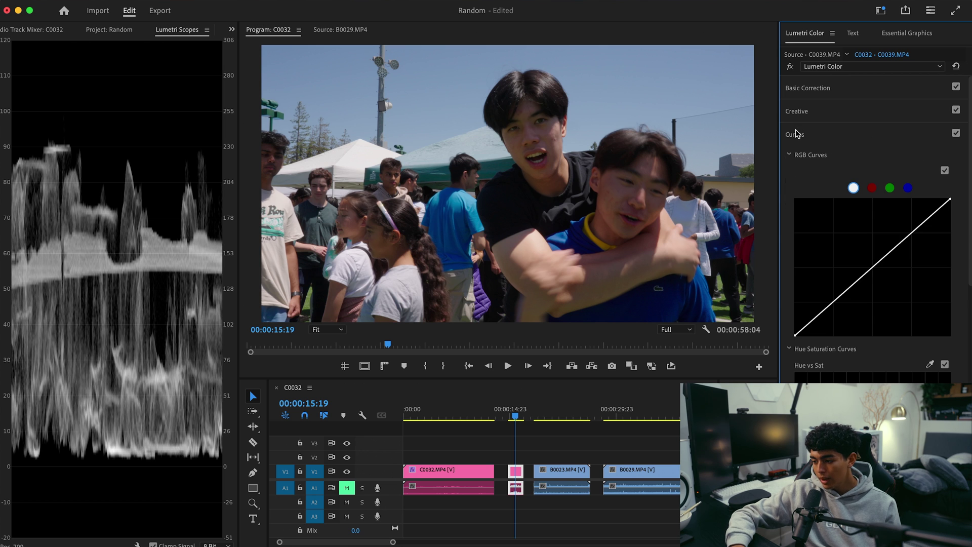
drag(796, 336, 799, 342)
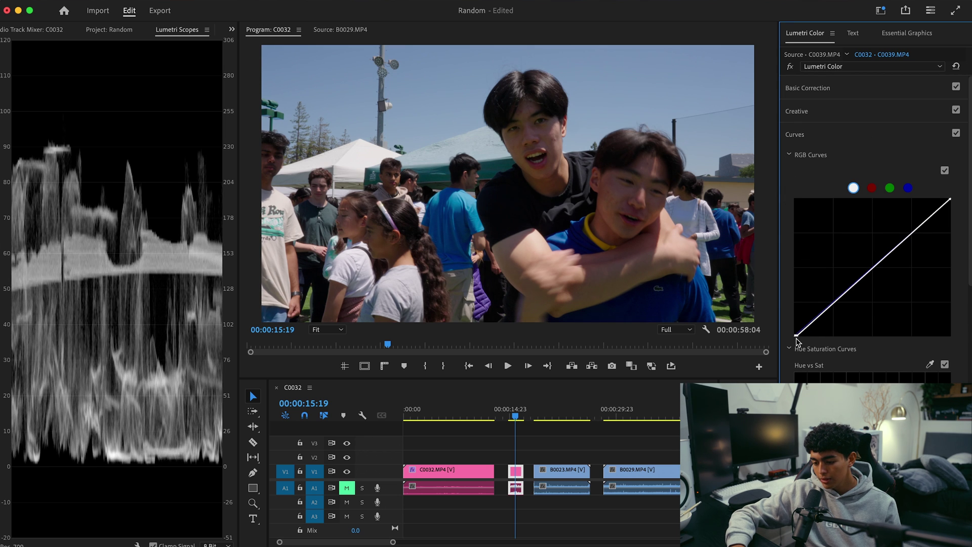
drag(950, 201, 940, 196)
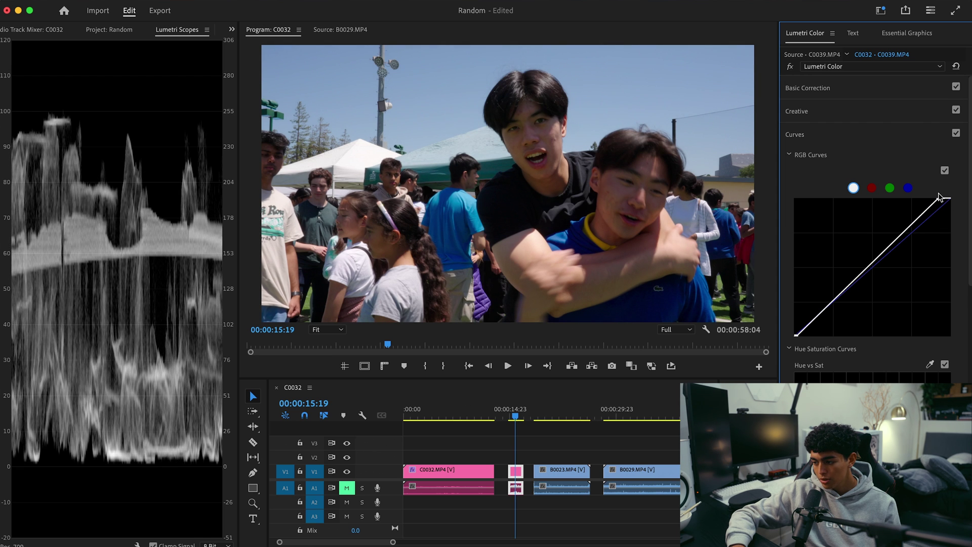
- Raise the midtones level of C0039 and slightly lower its shadows level with the color wheels
click(838, 158)
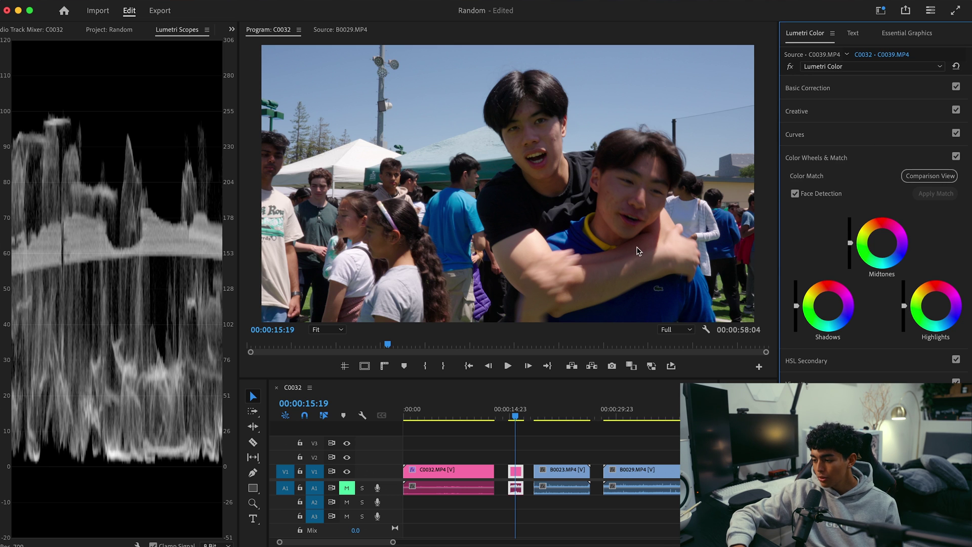
drag(851, 243, 851, 232)
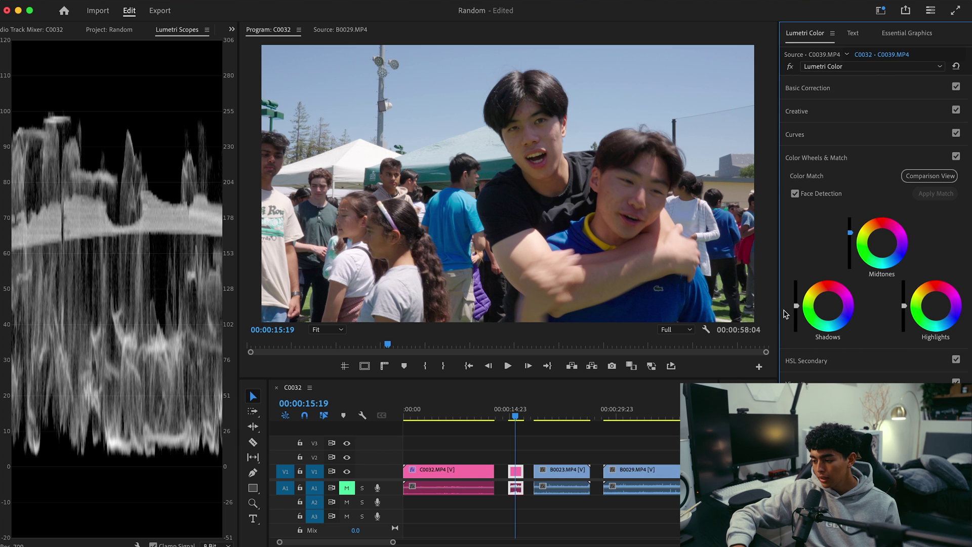
drag(796, 306, 798, 309)
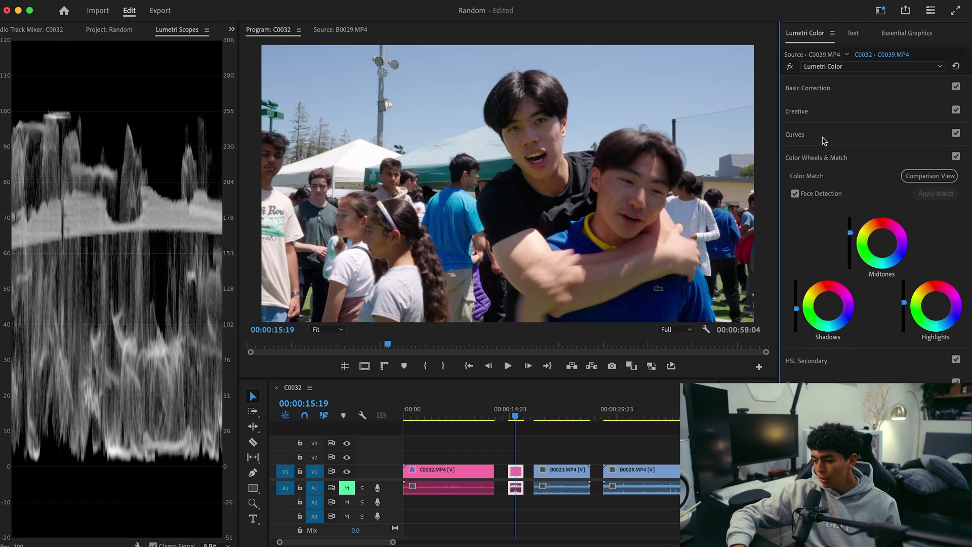
- Raise the blue range of C0039's Hue vs Sat curve to boost the saturation of the blues
click(824, 137)
scroll(833, 316, down, 5)
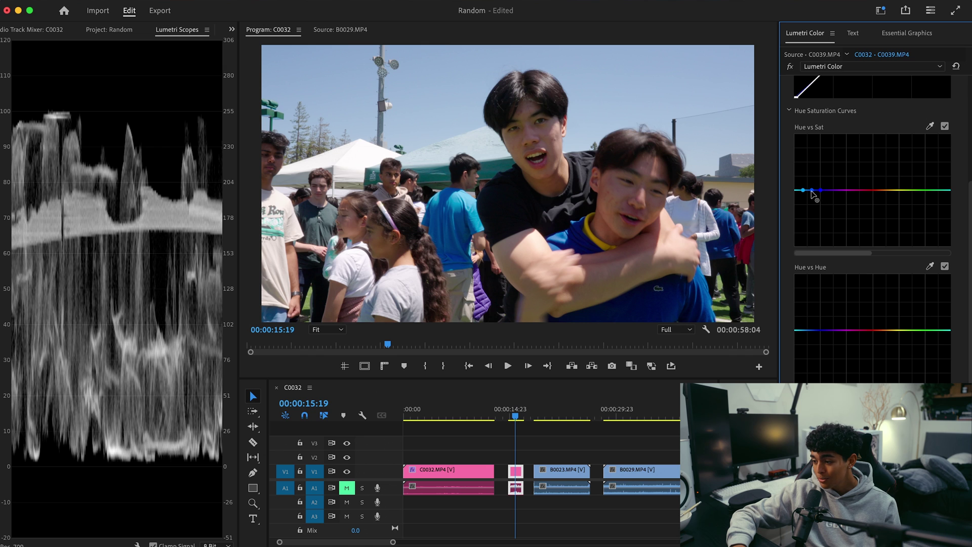
drag(813, 193, 812, 161)
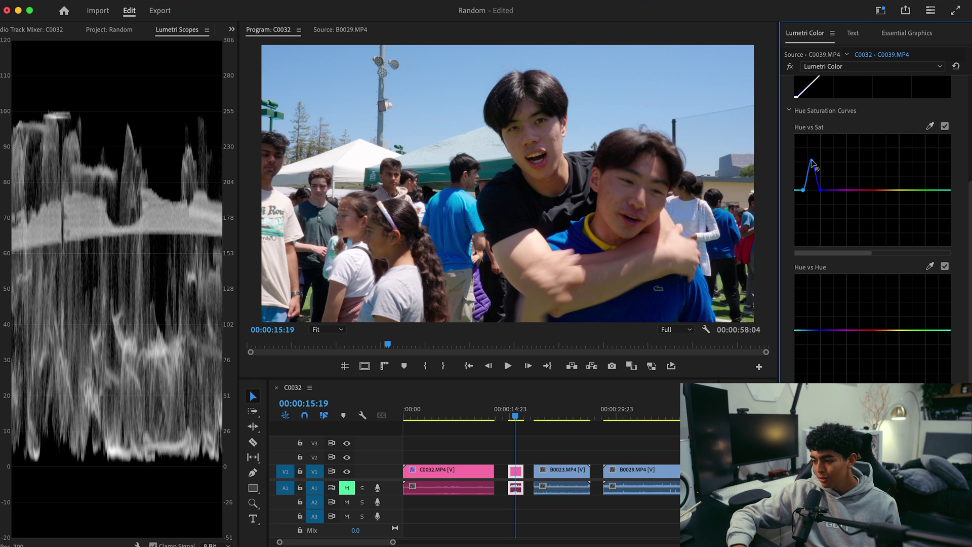
drag(812, 160, 812, 161)
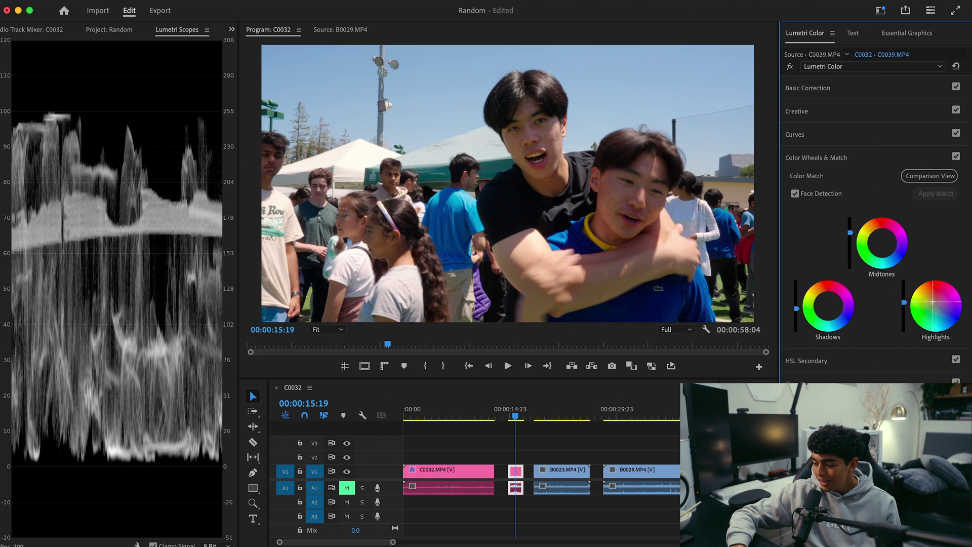
- Tint C0039's highlights slightly toward a warm orange and fine-tune the shadows level with the color wheels
drag(935, 306, 932, 301)
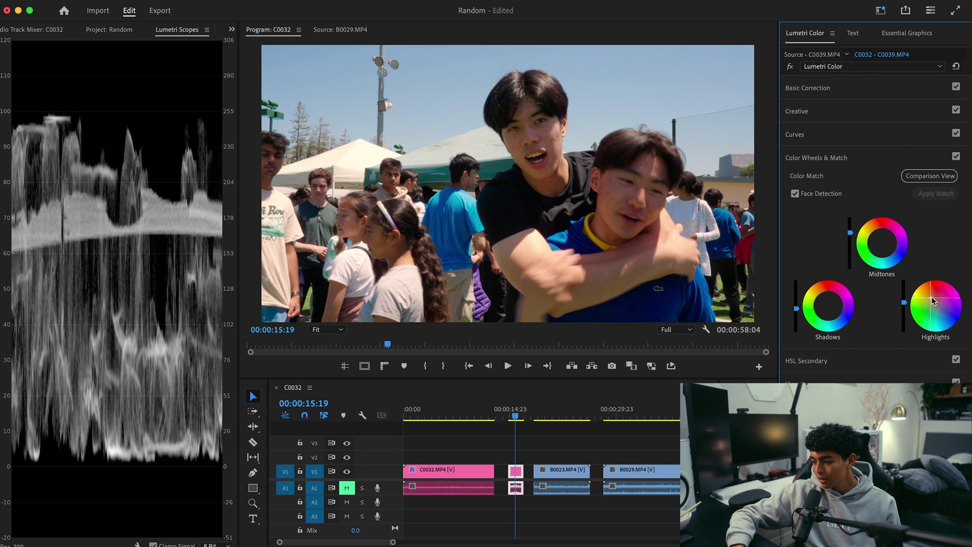
drag(933, 301, 932, 300)
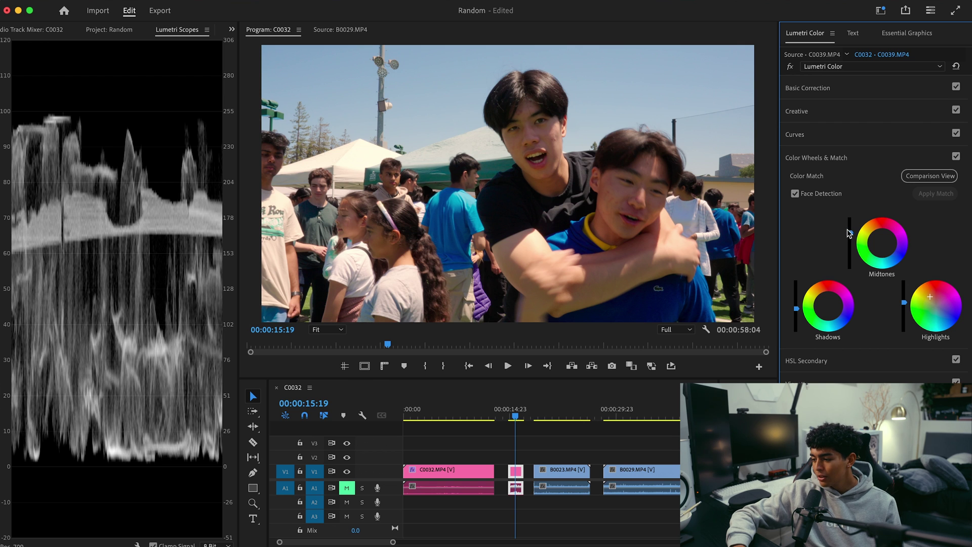
drag(796, 309, 797, 310)
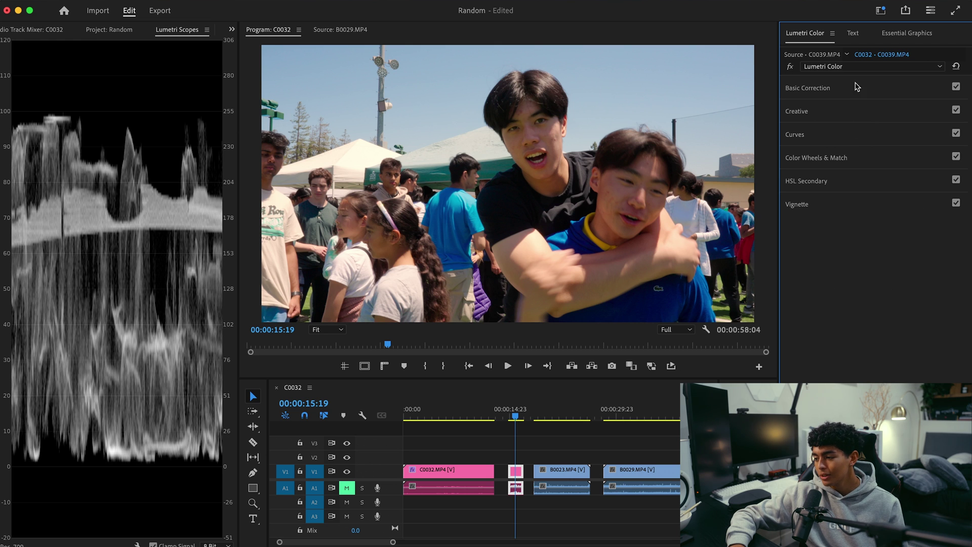
- Compare C0039 with the Creative, Curves and Color Wheels & Match adjustments switched off and back on
click(956, 133)
click(956, 157)
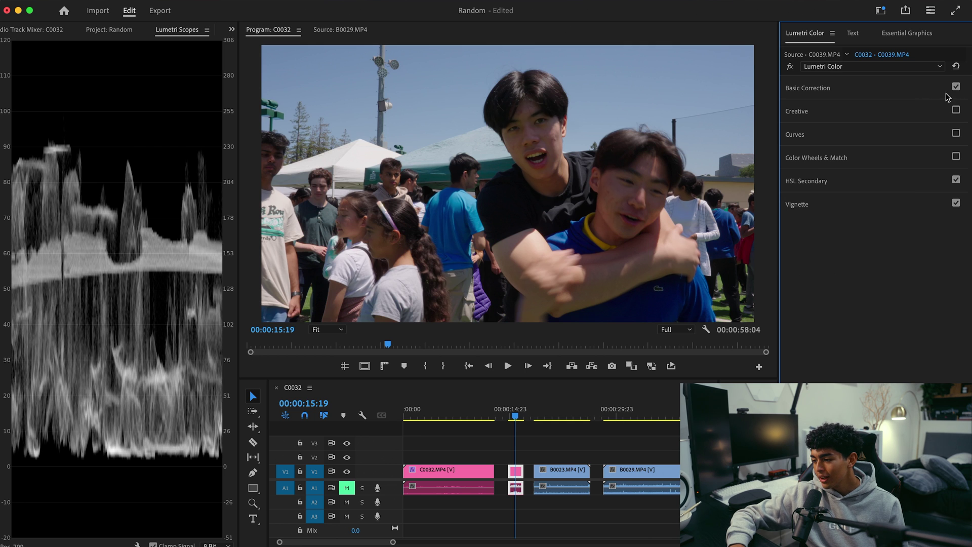
click(877, 90)
click(879, 104)
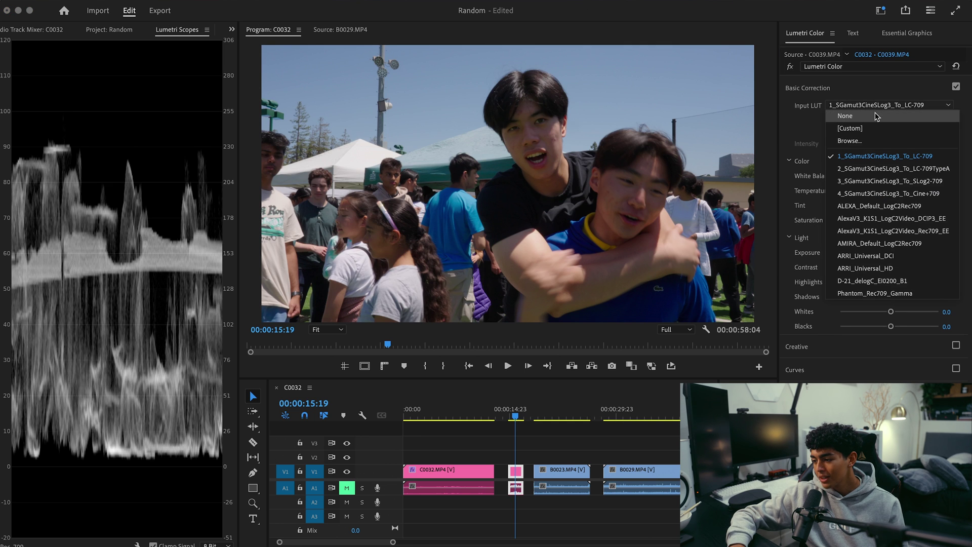
click(878, 92)
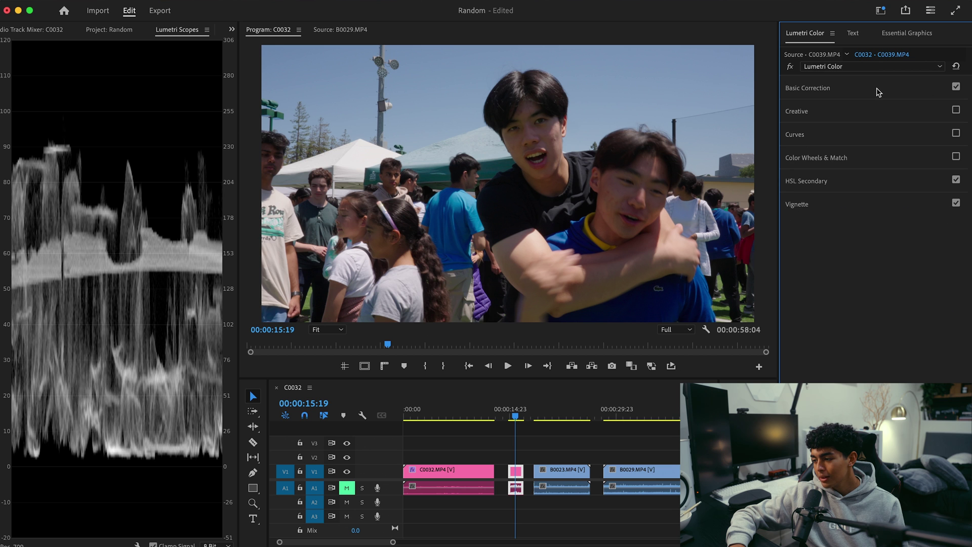
click(956, 133)
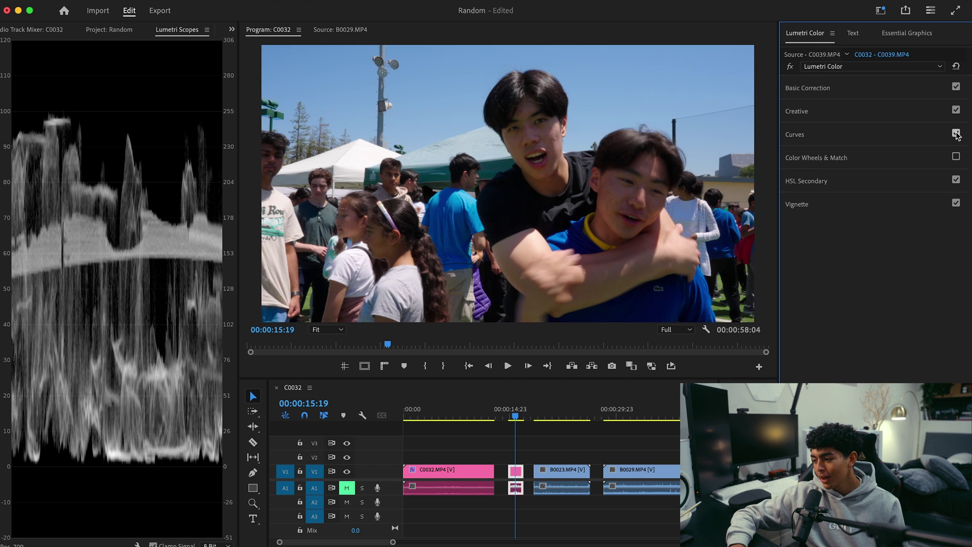
click(956, 157)
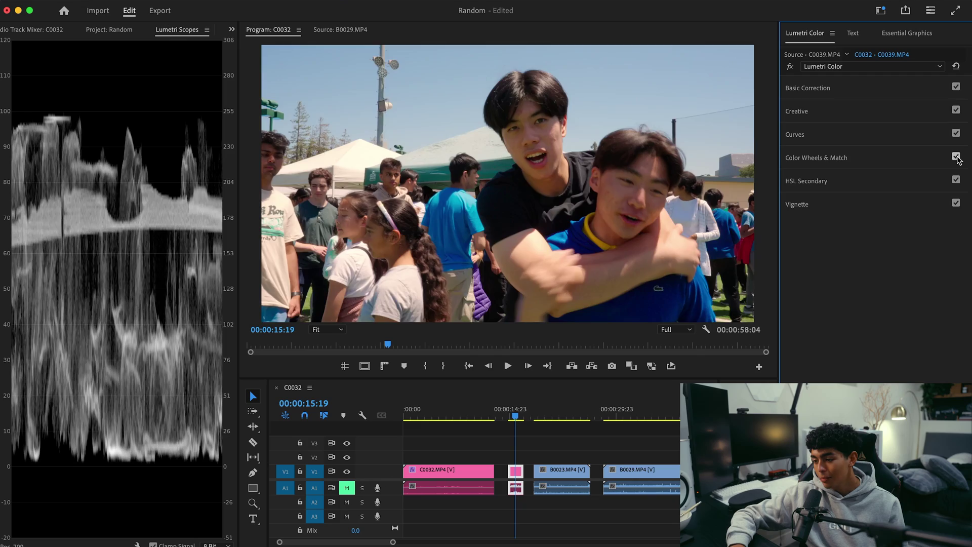
click(956, 158)
click(957, 158)
click(956, 158)
click(956, 157)
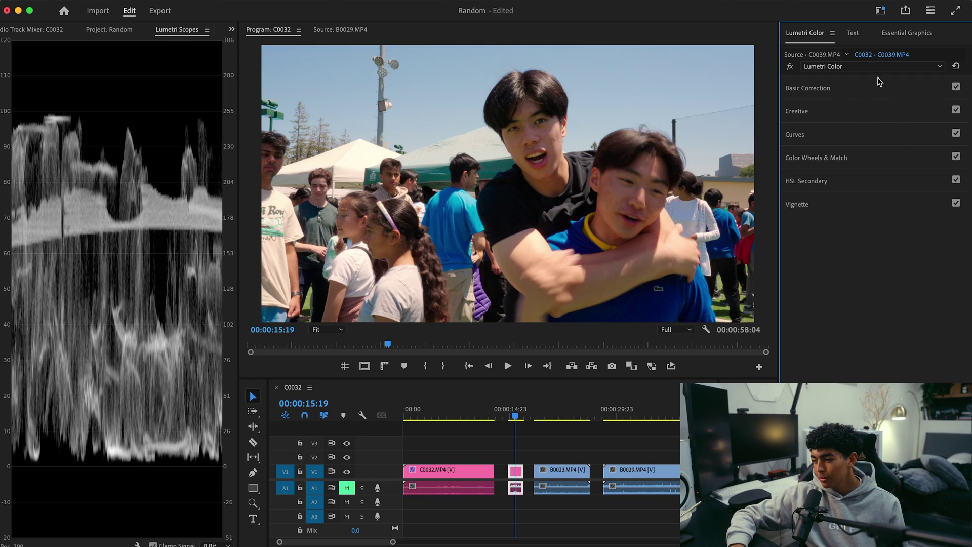
- Set the basic correction saturation of C0039 to 112.0
click(852, 89)
drag(890, 221, 896, 224)
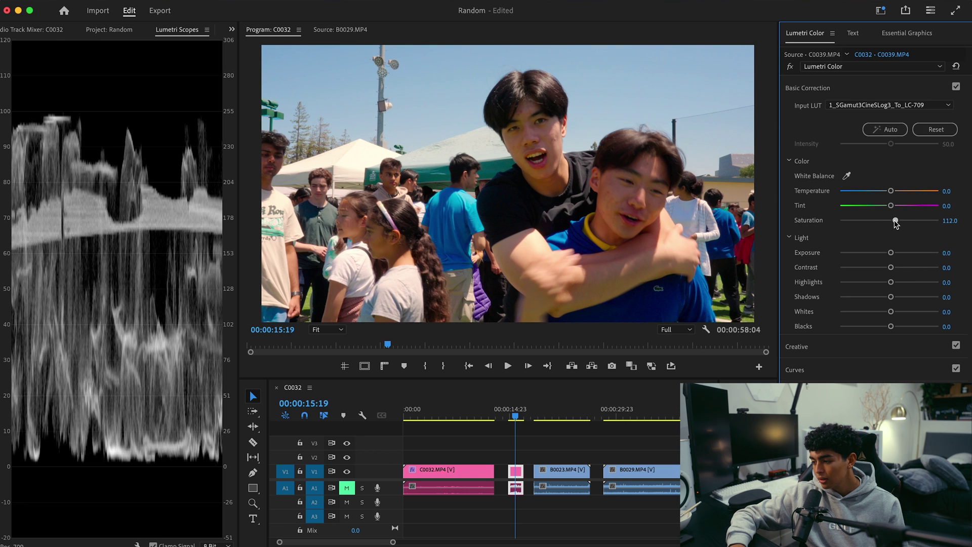
click(825, 87)
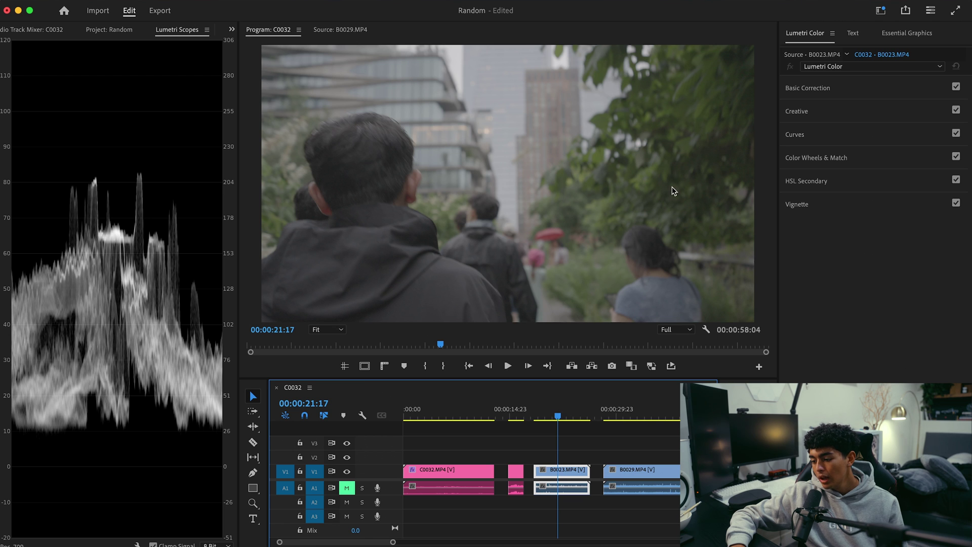
- Apply the creative look FV2 500T Sony S-Log 3 to clip B0023, judging it at 00:00:22:06
drag(560, 420, 561, 421)
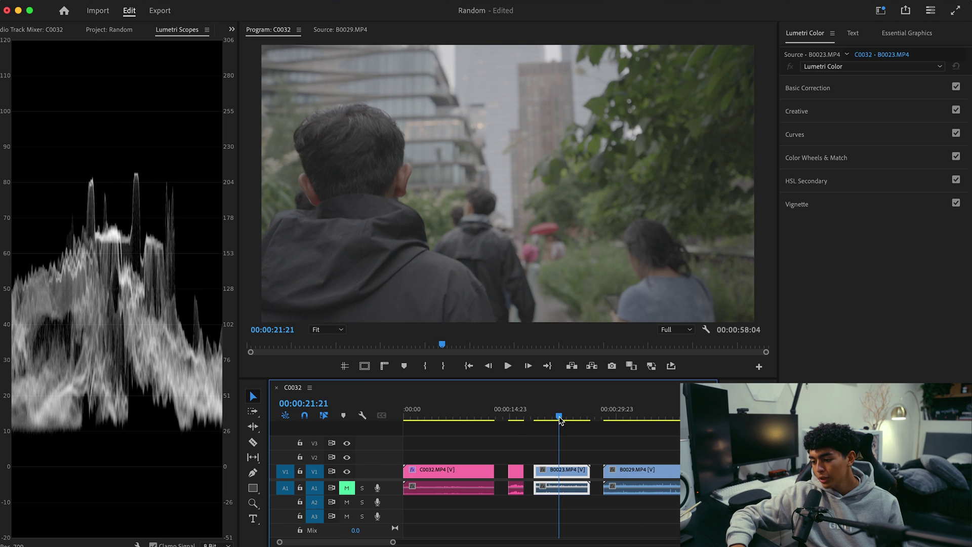
mouse_move(559, 416)
mouse_down()
mouse_move(516, 416)
mouse_move(564, 410)
mouse_up()
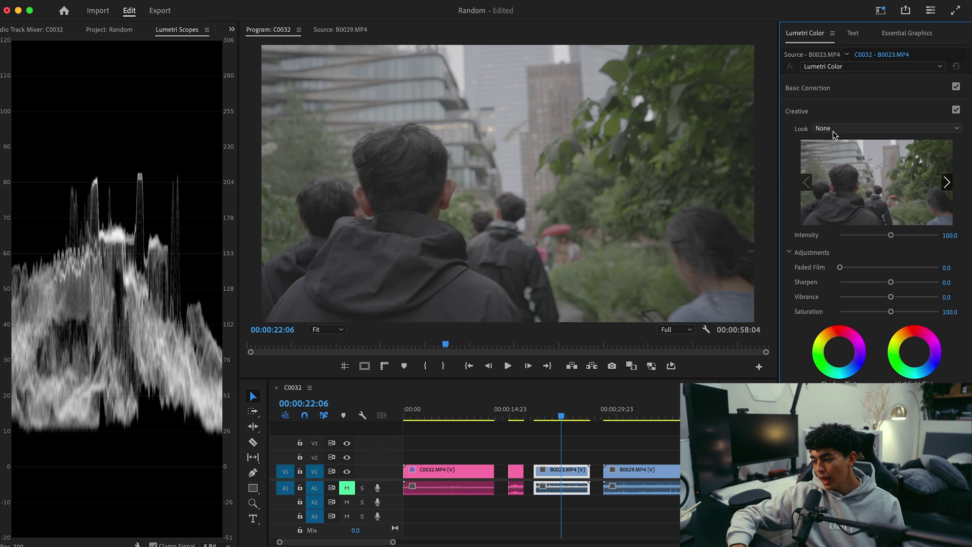
click(833, 129)
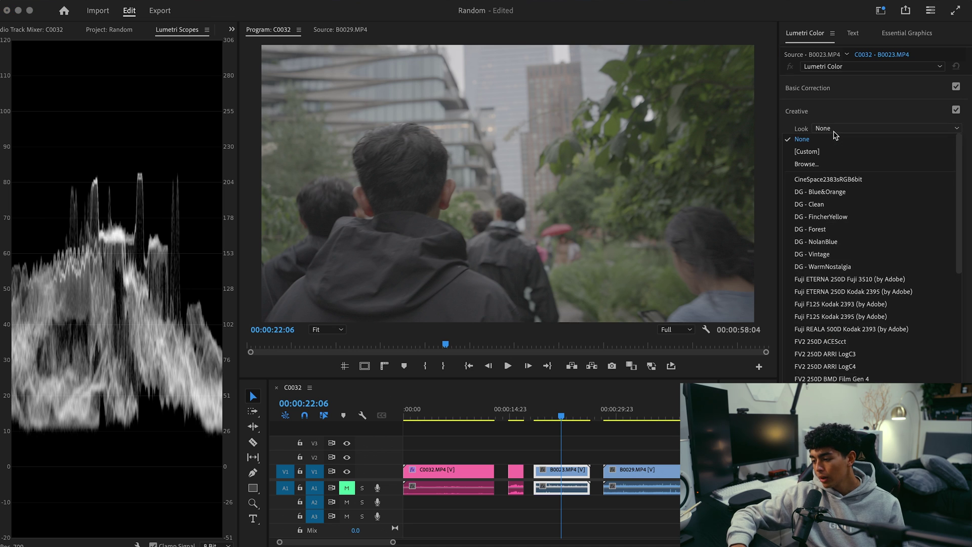
scroll(846, 344, down, 10)
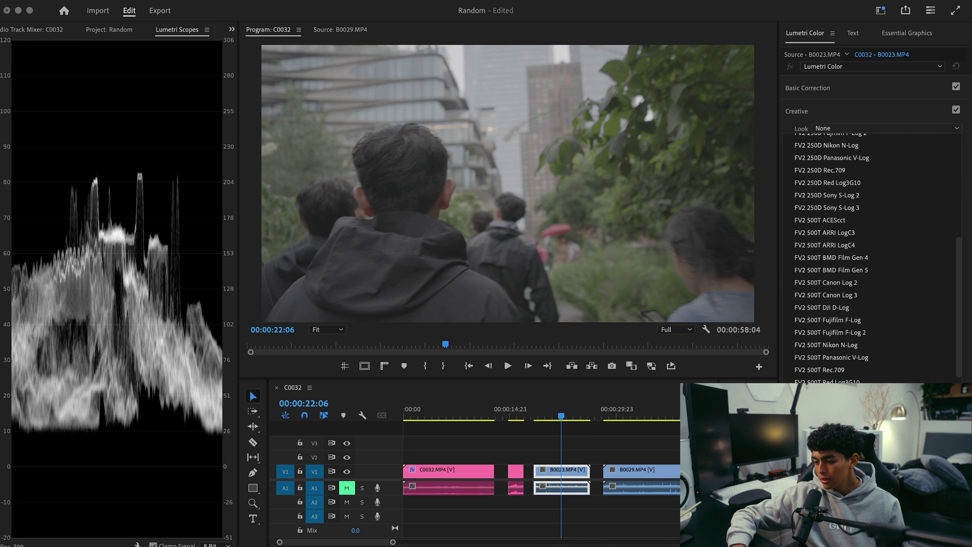
key(Return)
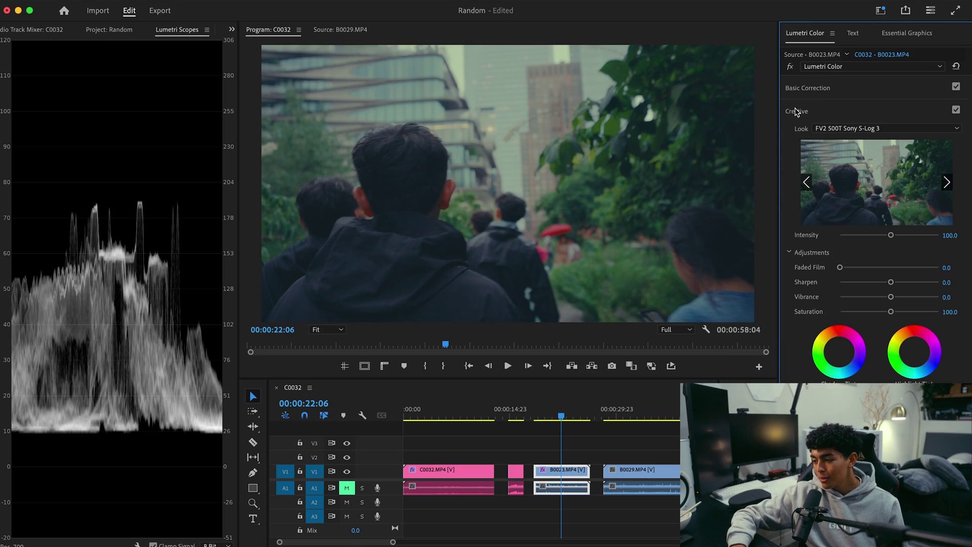
click(797, 112)
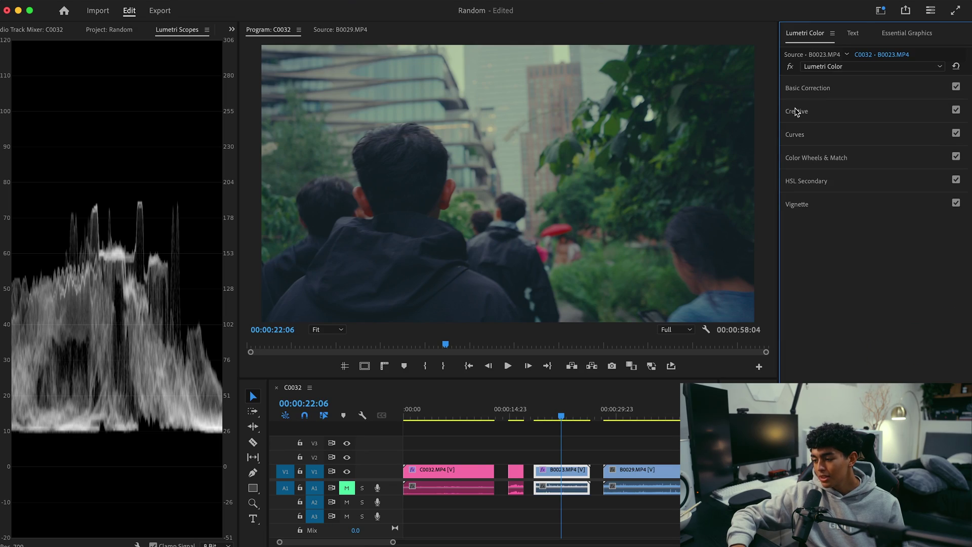
- Move the black point of B0023's RGB curve slightly inward and the white point well inward to increase contrast
click(801, 132)
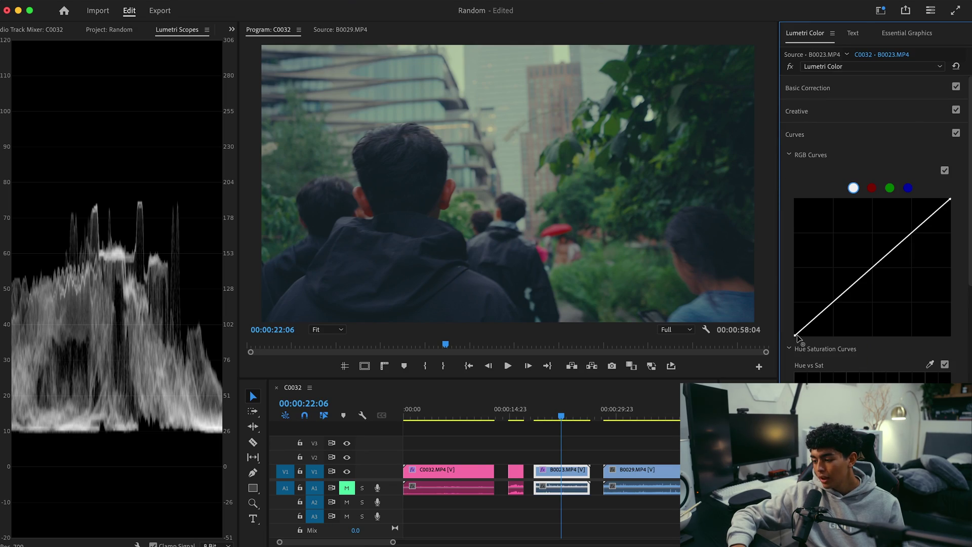
drag(796, 337, 808, 347)
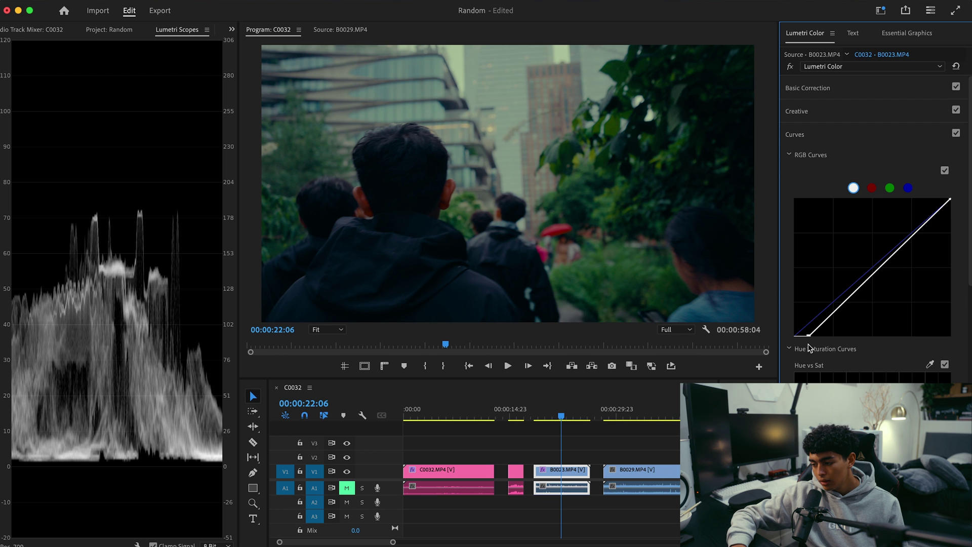
drag(951, 202, 910, 188)
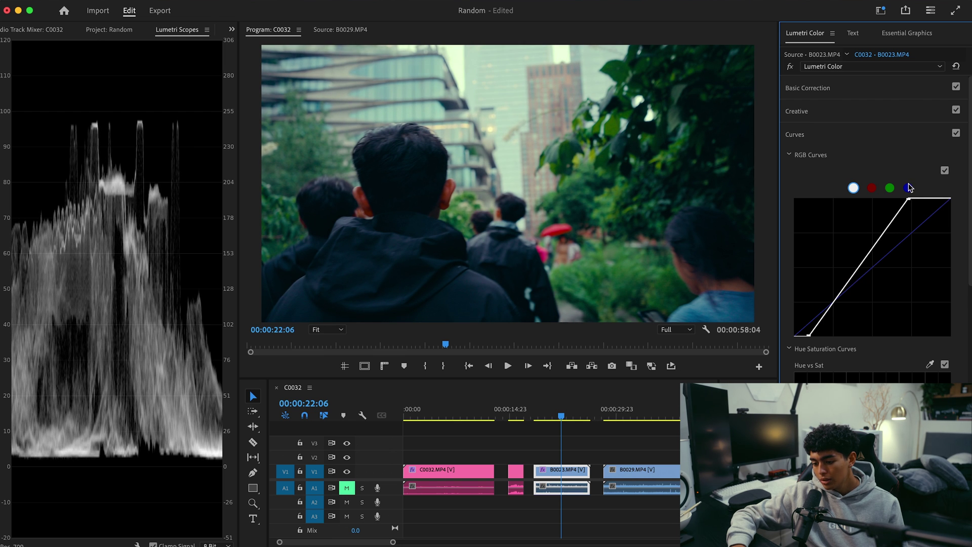
drag(810, 337, 811, 341)
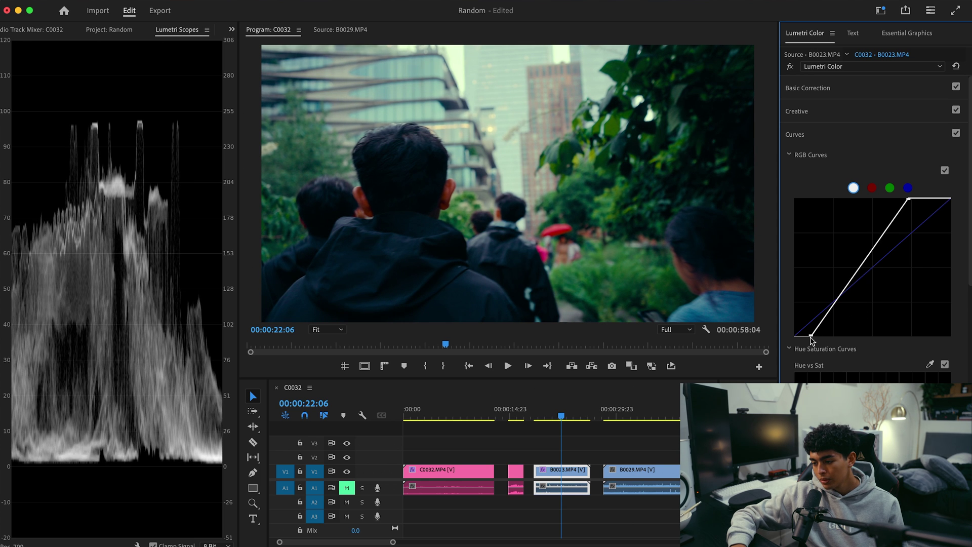
click(816, 134)
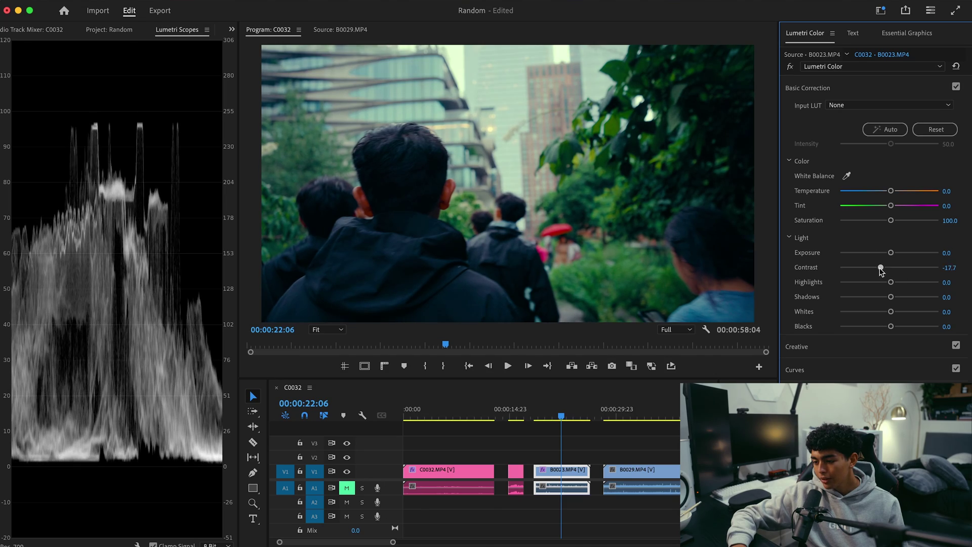
- Set B0023's basic correction contrast to -31.4 and its saturation to 93.7
drag(881, 268, 874, 273)
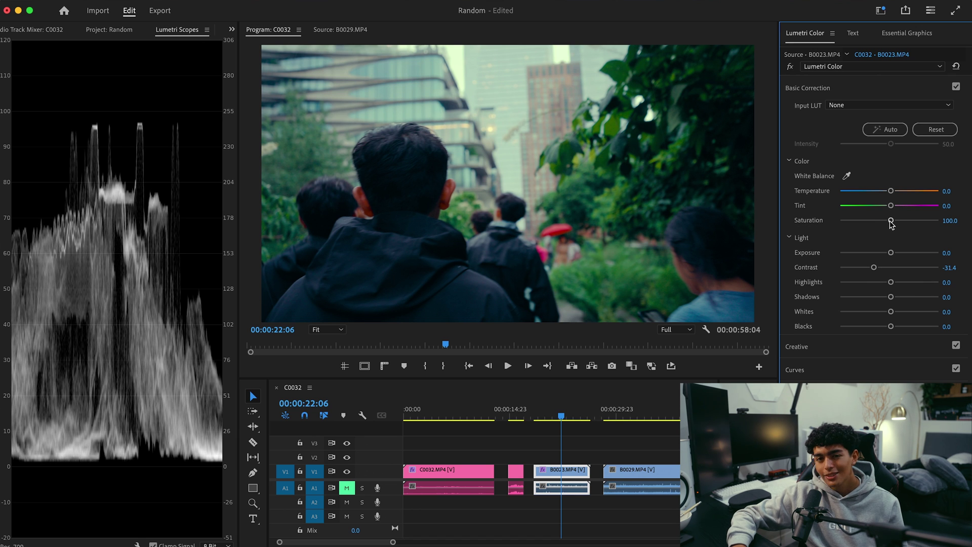
drag(891, 221, 887, 221)
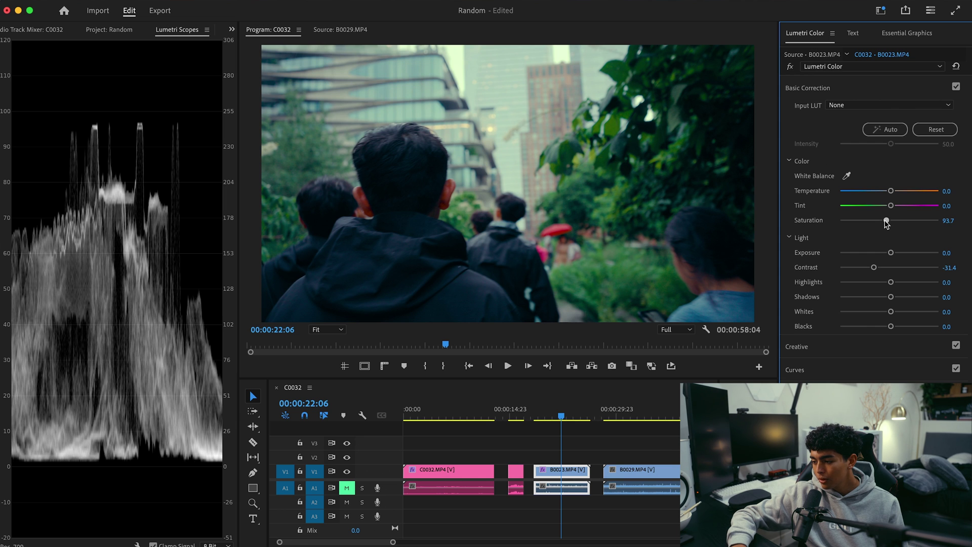
click(835, 89)
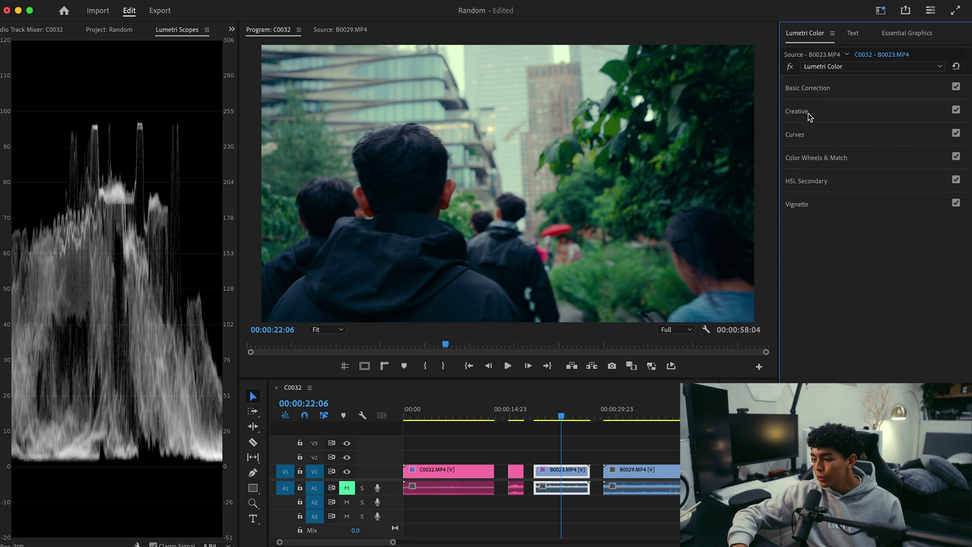
- With the color wheels, warm B0023's highlights, raise its midtones level and slightly lower its shadows level, comparing the picture with them off and on
click(831, 111)
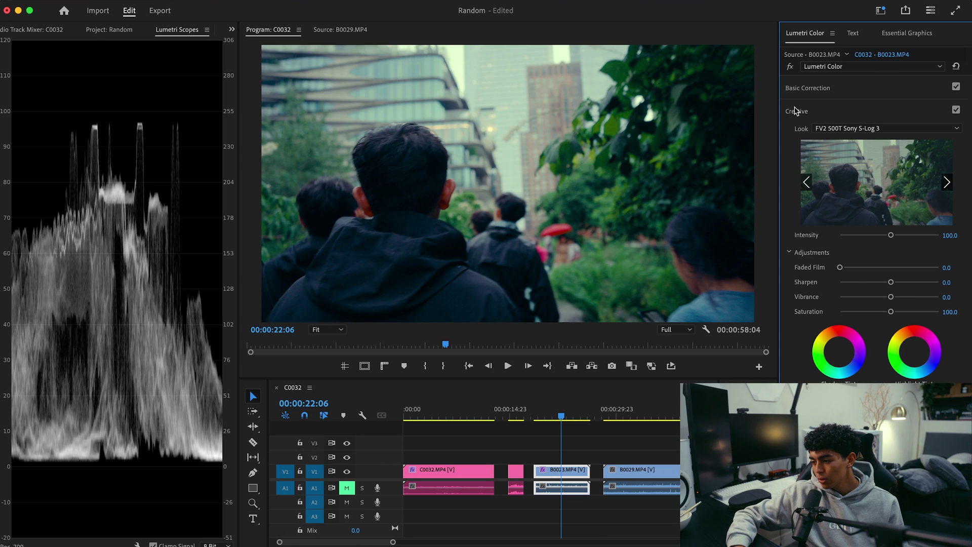
click(797, 111)
drag(850, 240, 850, 234)
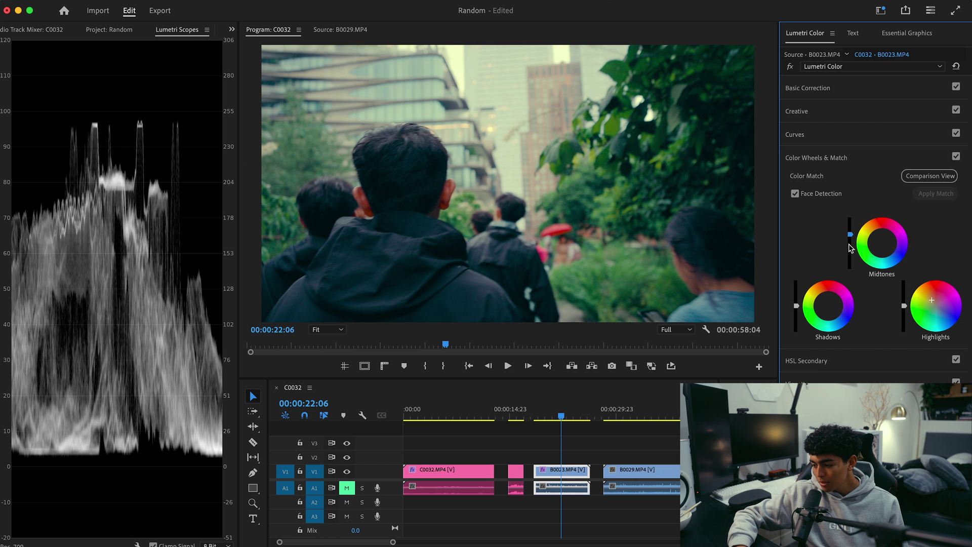
drag(796, 305, 797, 307)
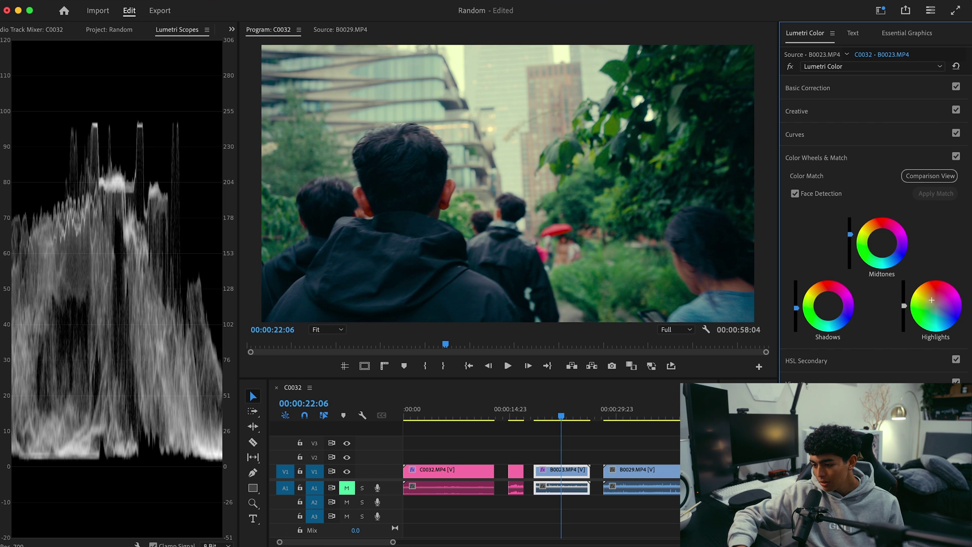
click(956, 157)
click(955, 157)
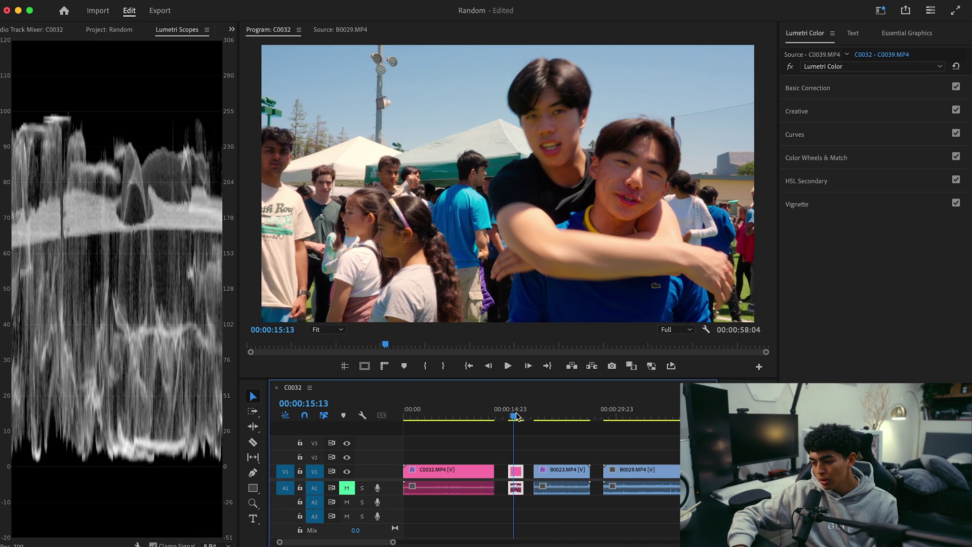
- Review the graded clips C0039, C0032 and B0023 by moving through them in the timeline
drag(516, 417, 519, 416)
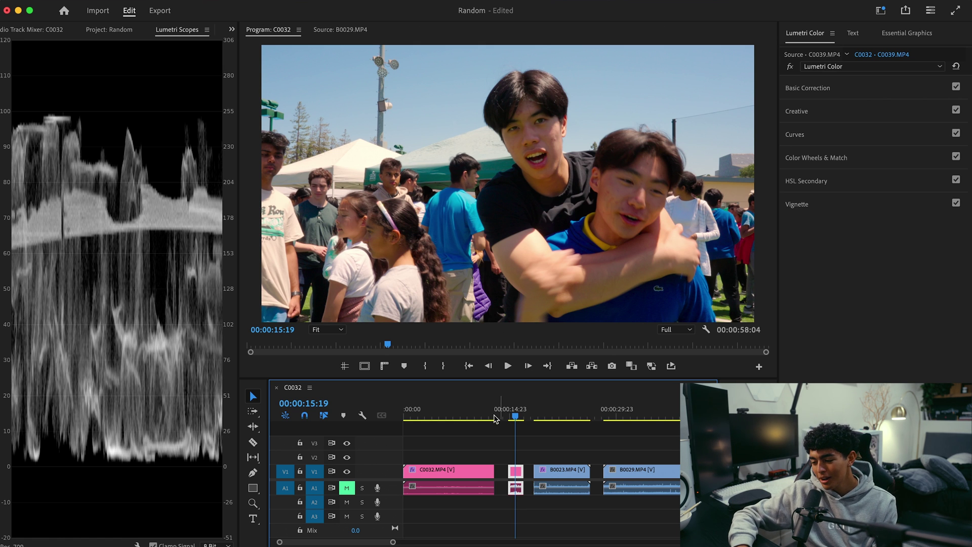
click(448, 417)
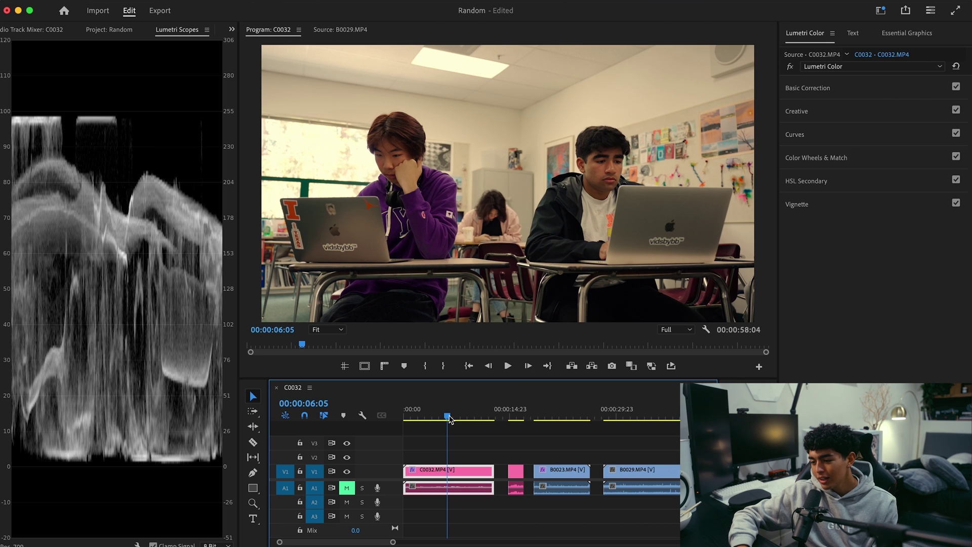
click(516, 415)
click(542, 411)
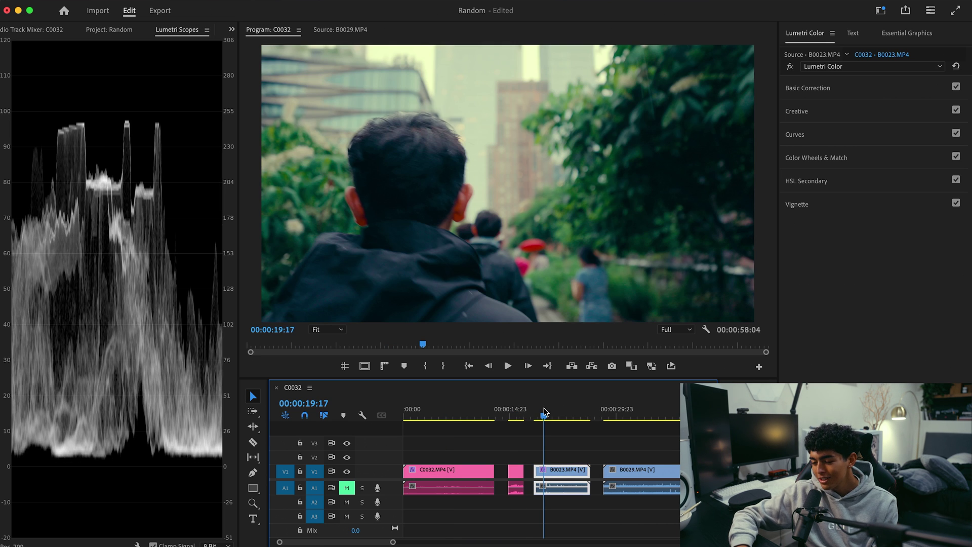
- Go to clip B0029 in the timeline, search the effects for "dehancer" and apply Dehancer Pro v1.3 to the clip
click(552, 409)
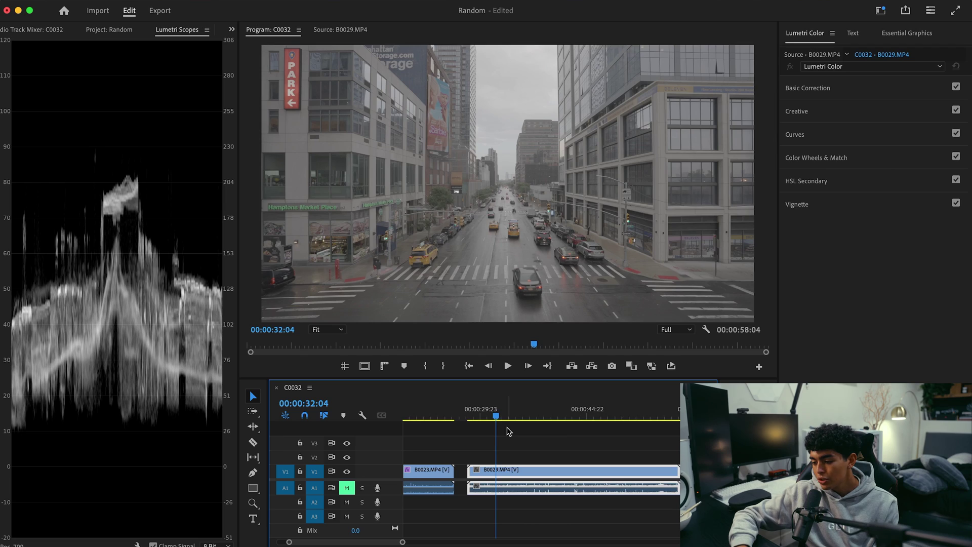
drag(497, 416, 499, 417)
click(15, 31)
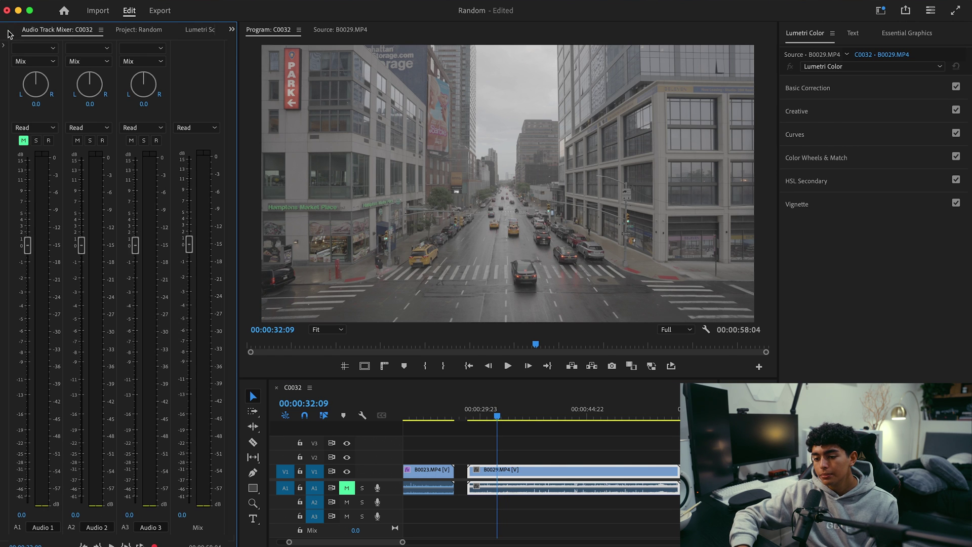
key(shift+5)
key(shift+7)
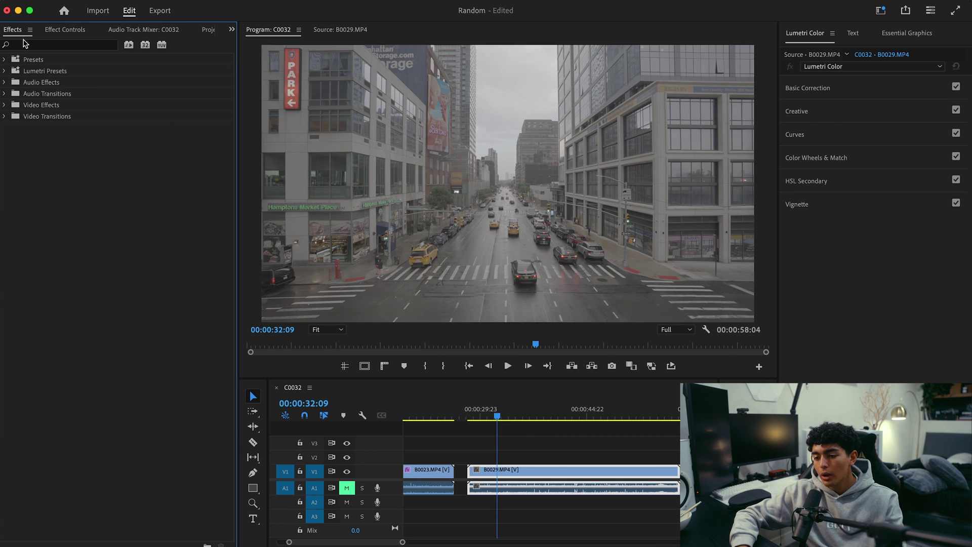
click(25, 43)
text(dehancer)
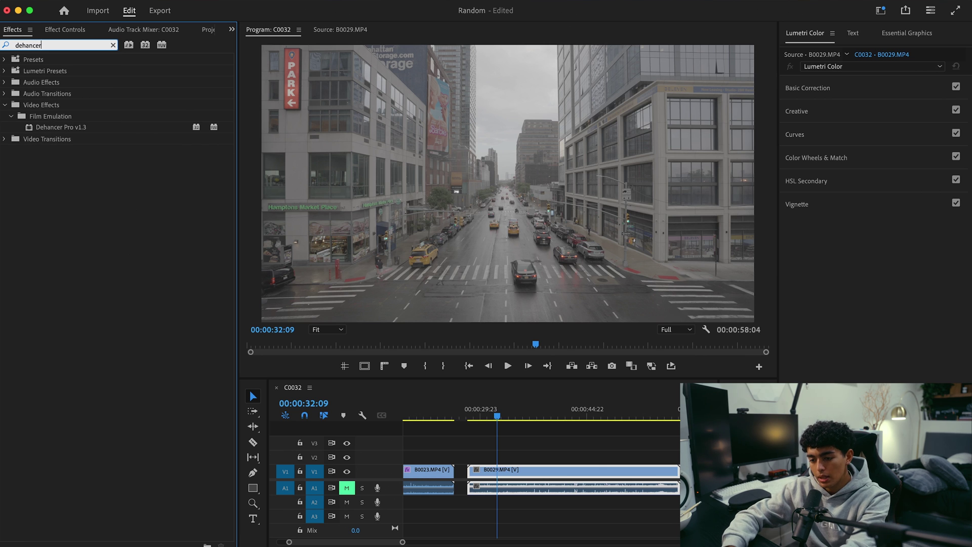
double_click(60, 128)
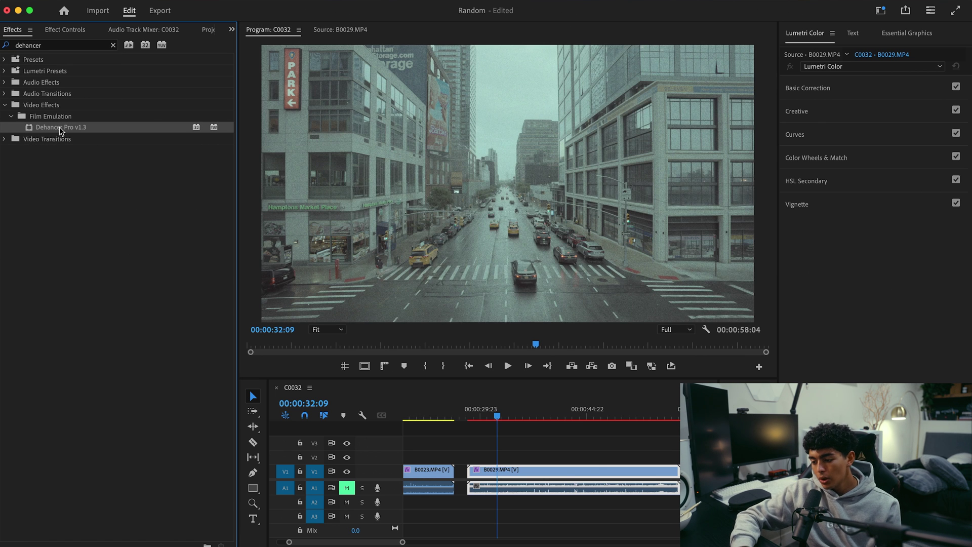
- Show B0029's effect controls and widen their area to make the Dehancer Pro settings easier to read
click(65, 30)
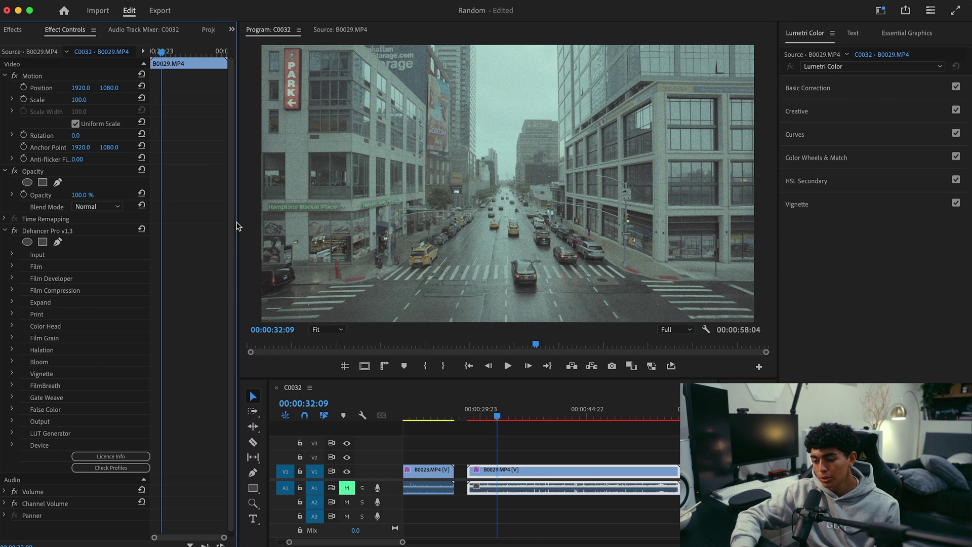
drag(238, 222, 271, 224)
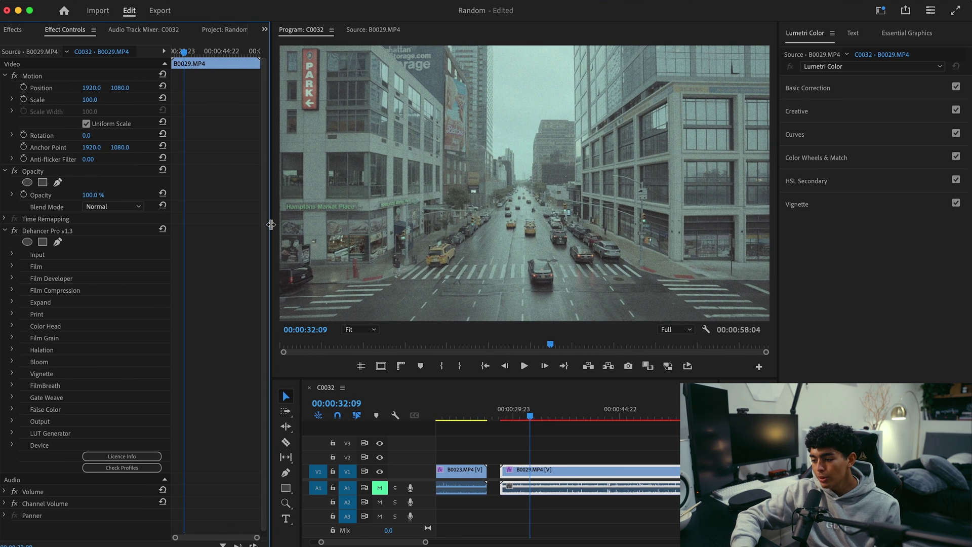
scroll(207, 299, down, 1)
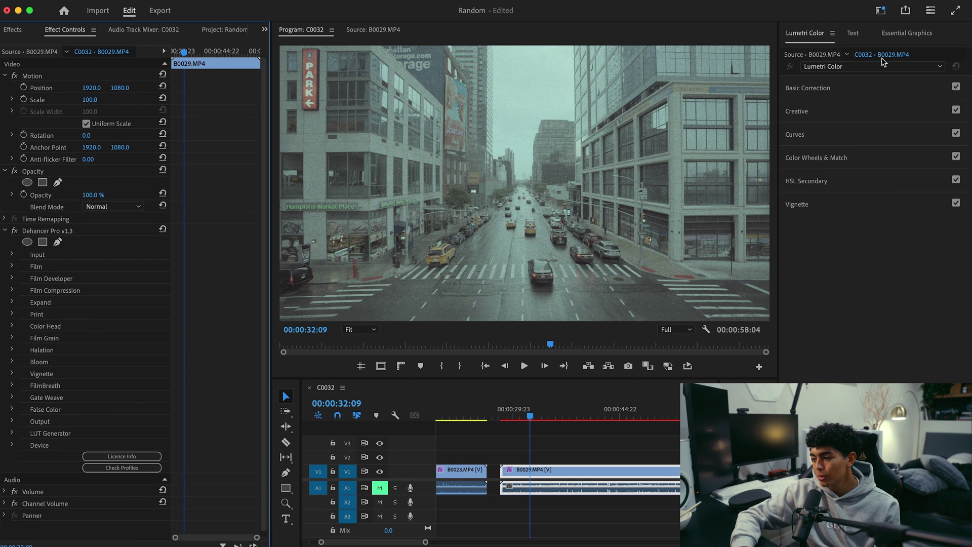
scroll(131, 287, down, 1)
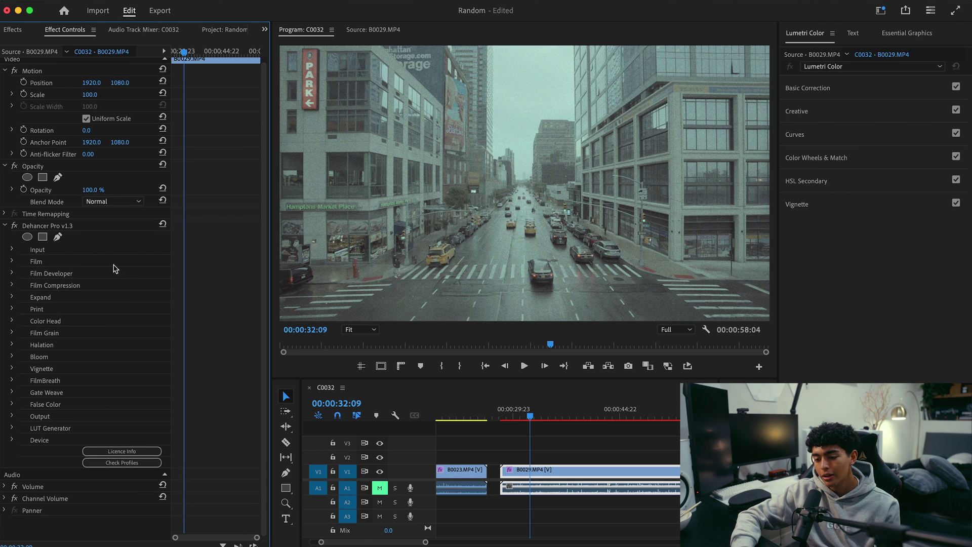
- Set Dehancer's input source to Choose Camera and its camera to Sony / Cinema Line FX3 / S-Log3 S-Gamut3.Cine ISO 640
click(70, 229)
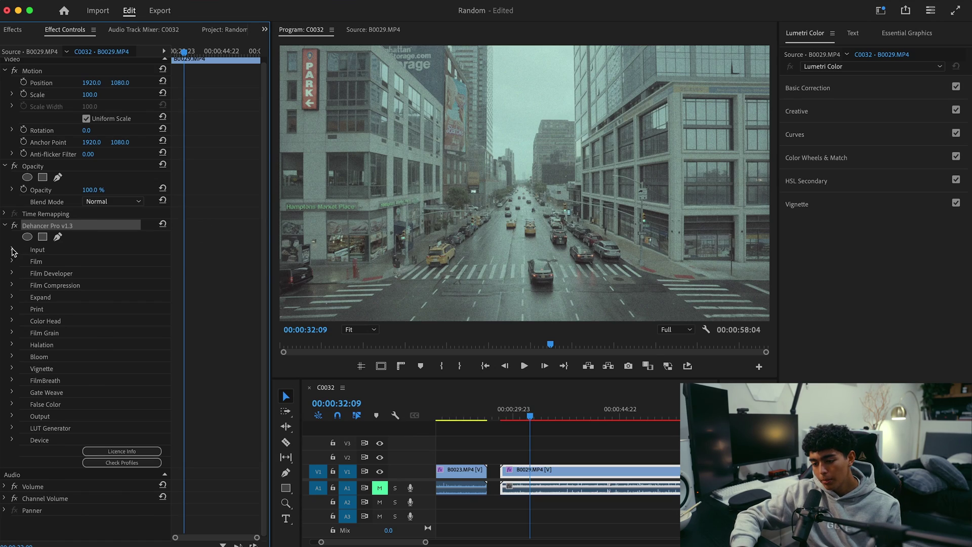
click(12, 250)
click(112, 261)
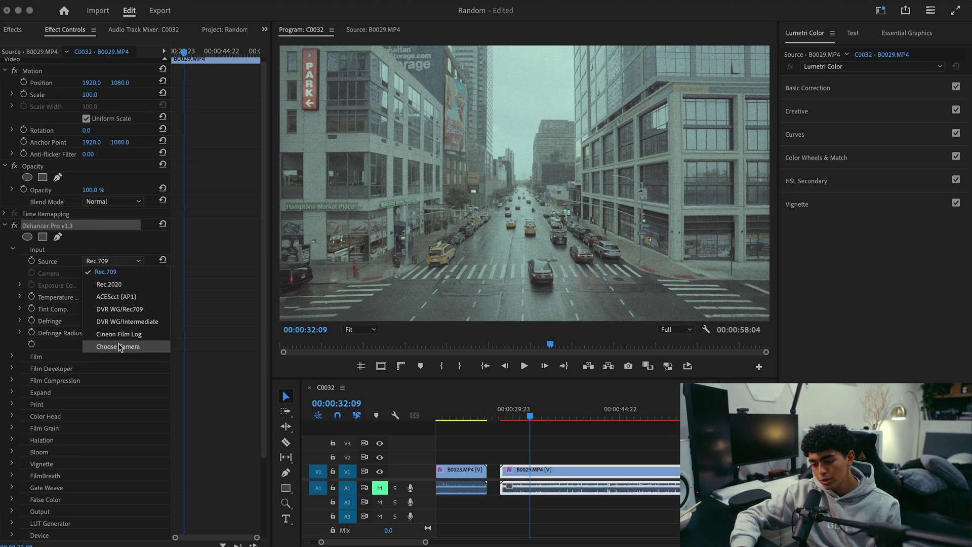
click(118, 346)
click(117, 273)
scroll(127, 349, down, 20)
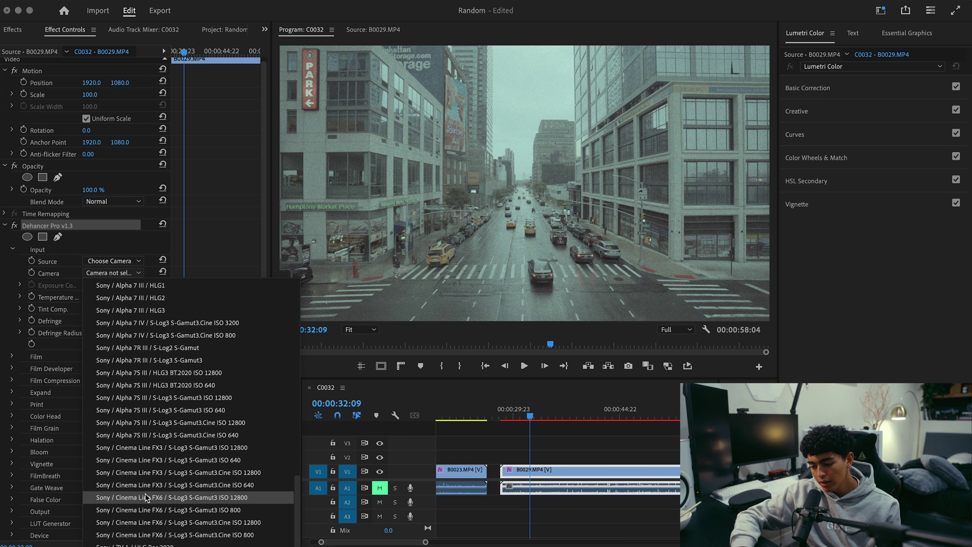
click(233, 485)
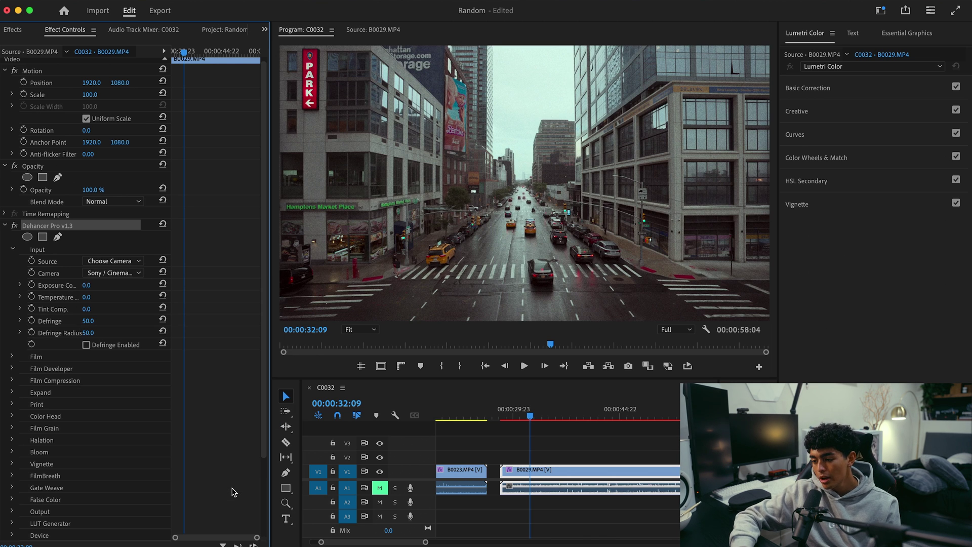
click(98, 243)
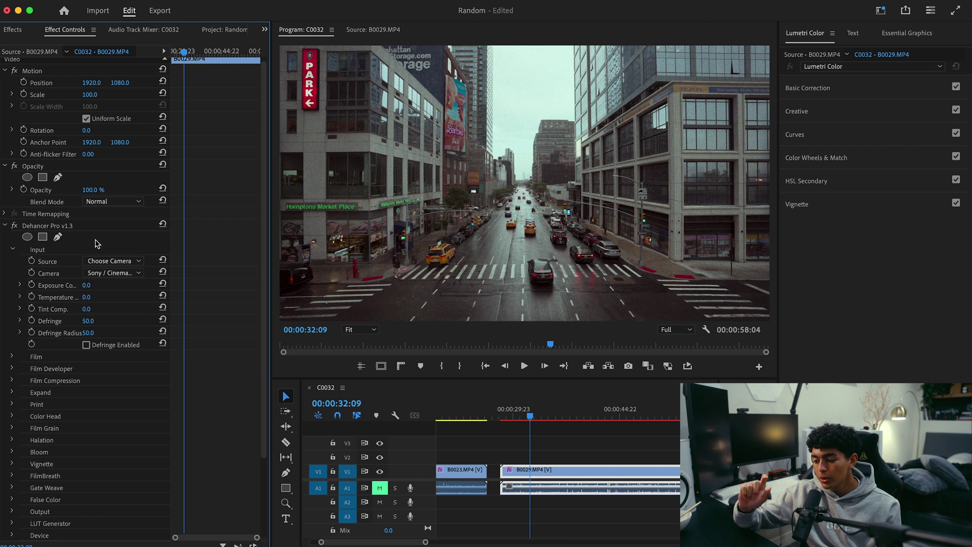